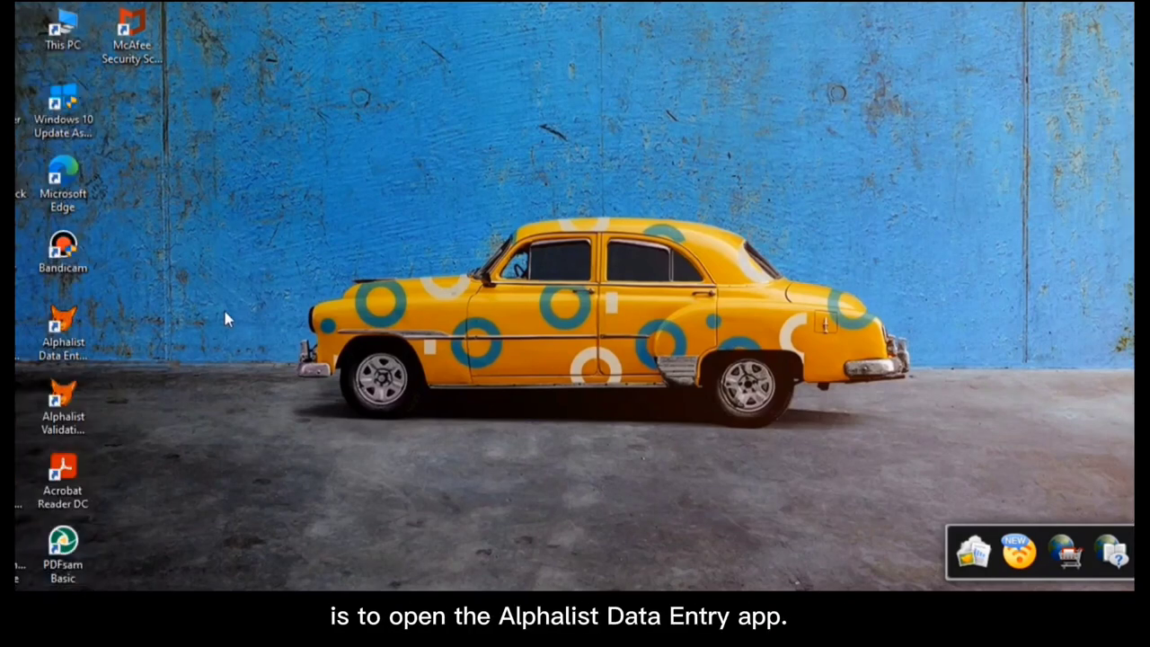
# Step: Search Windows for 'alphalist' and launch Alphalist Data Entry v7.0
pyautogui.click(46, 580)
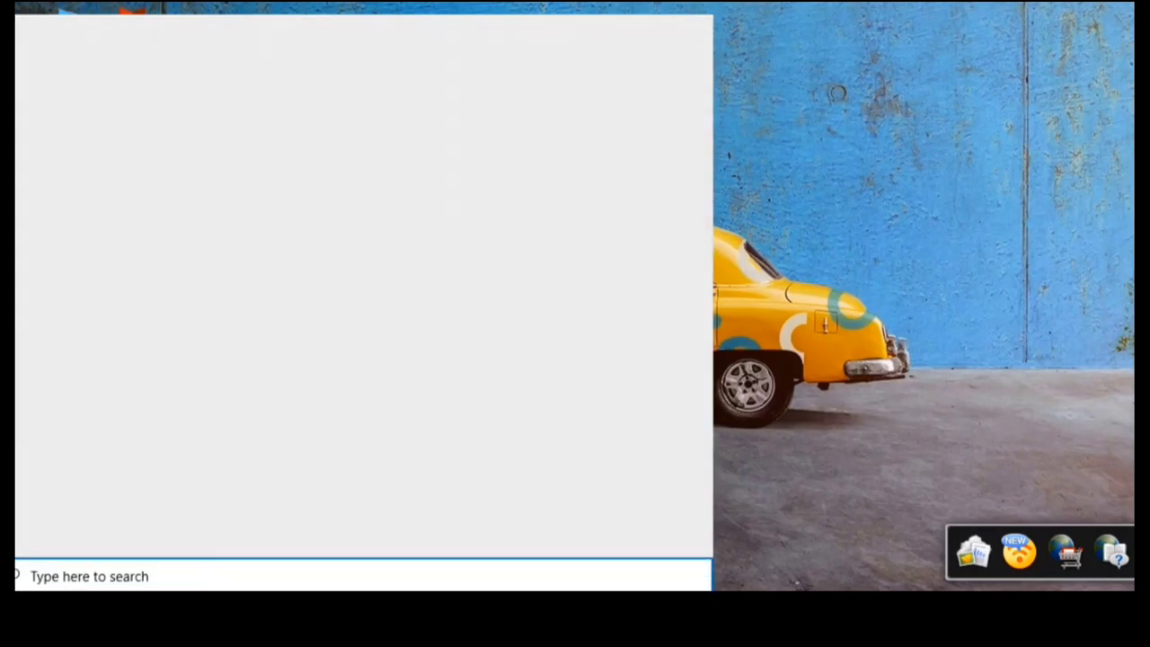
pyautogui.write('alphalist')
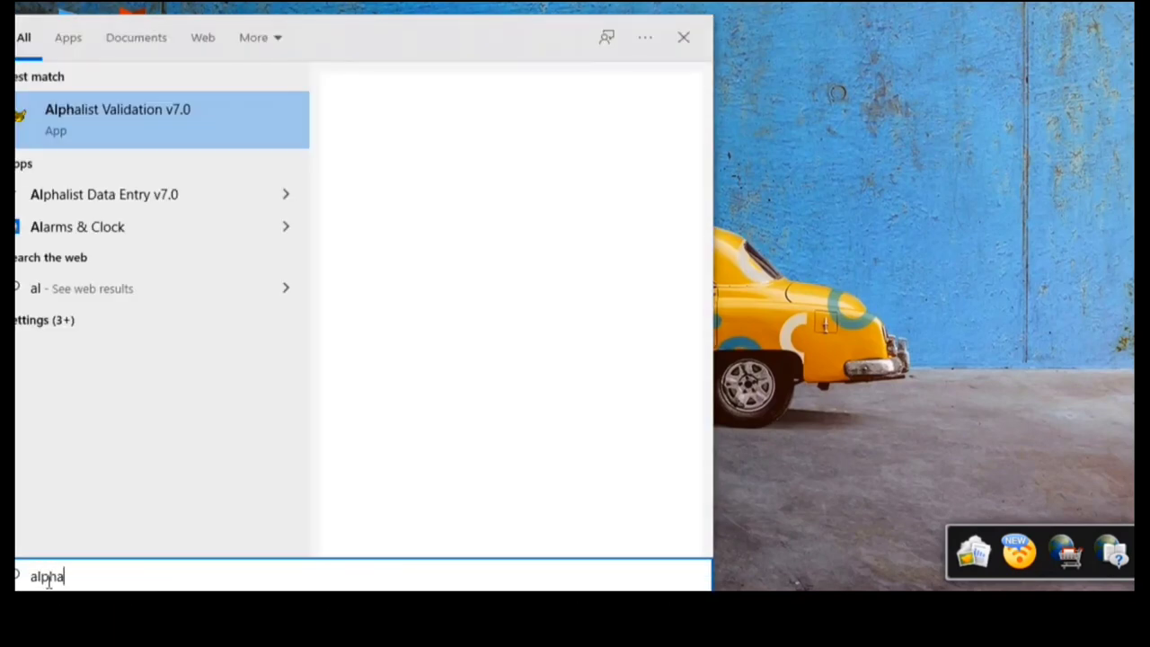
pyautogui.click(512, 180)
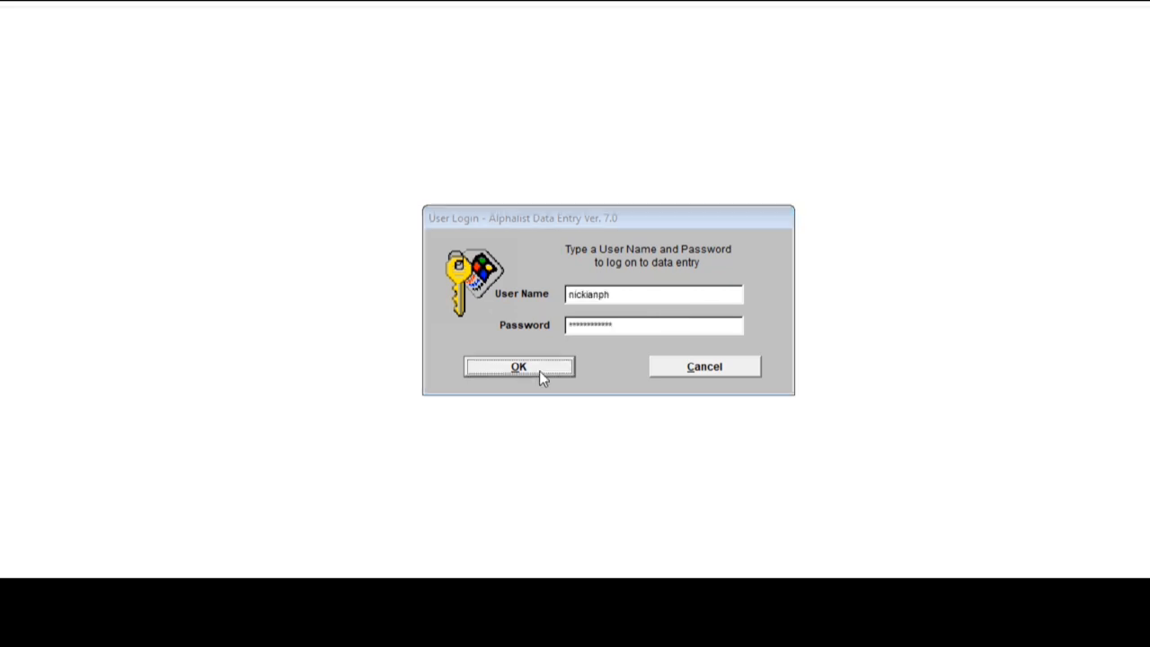
# Step: Confirm the user login credentials to reach the Main Menu
pyautogui.click(540, 370)
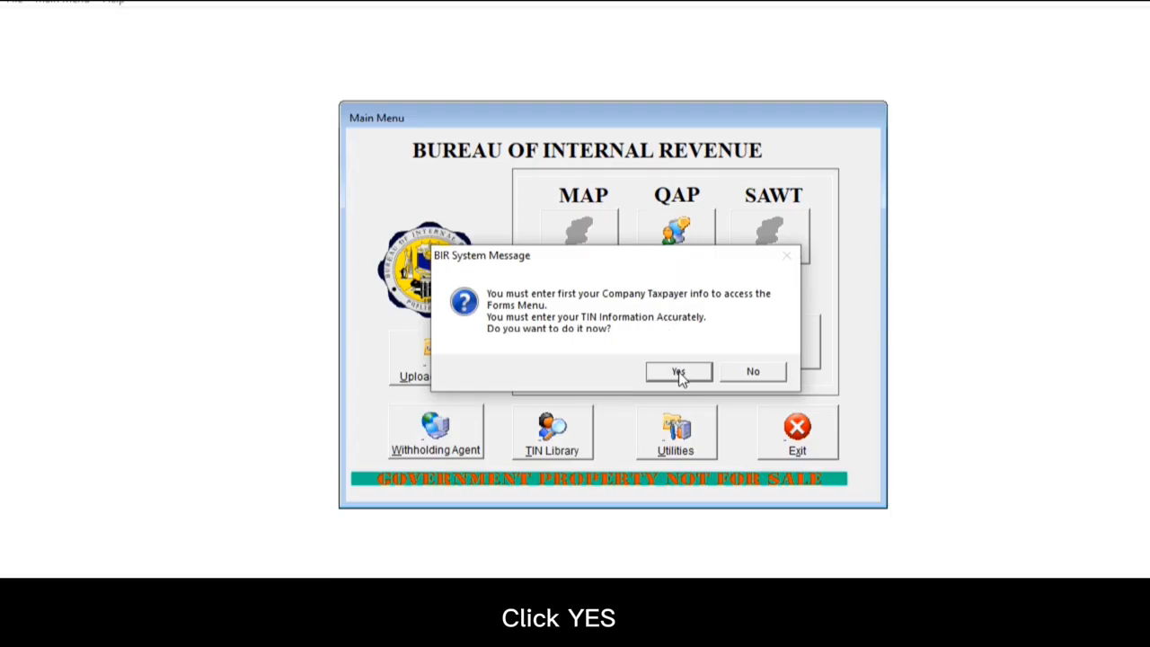
# Step: Answer Yes to entering company taxpayer info now
pyautogui.click(678, 370)
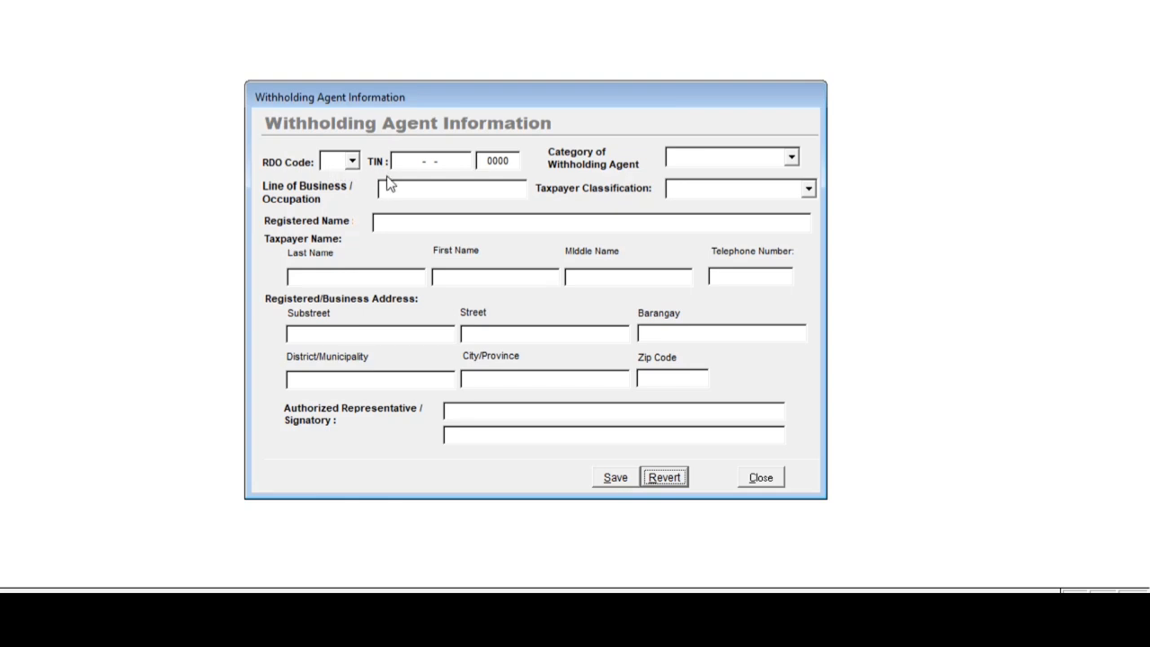
# Step: Set RDO code 001, enter the withholding agent's TIN, and choose Private category
pyautogui.click(352, 161)
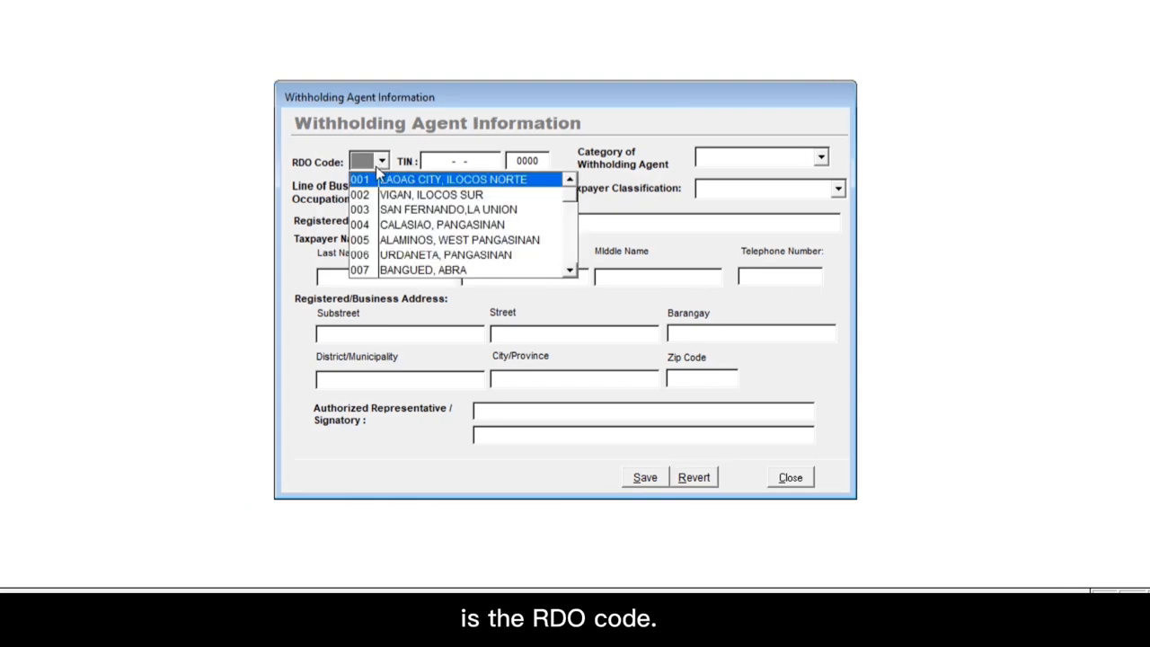
pyautogui.click(357, 181)
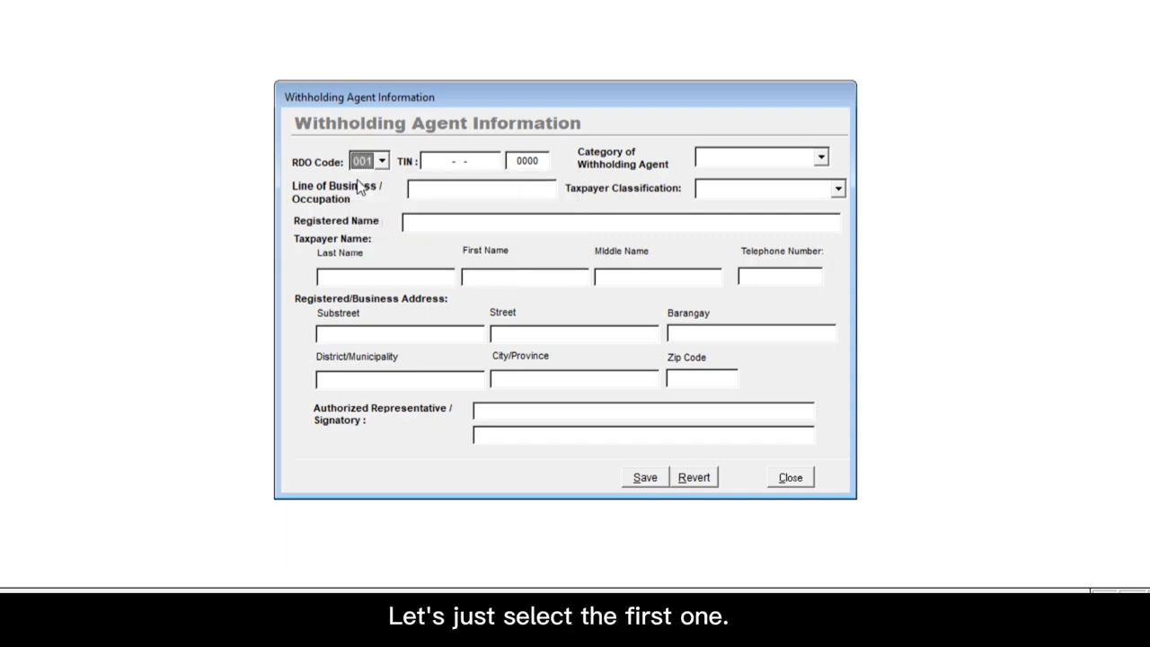
pyautogui.click(425, 162)
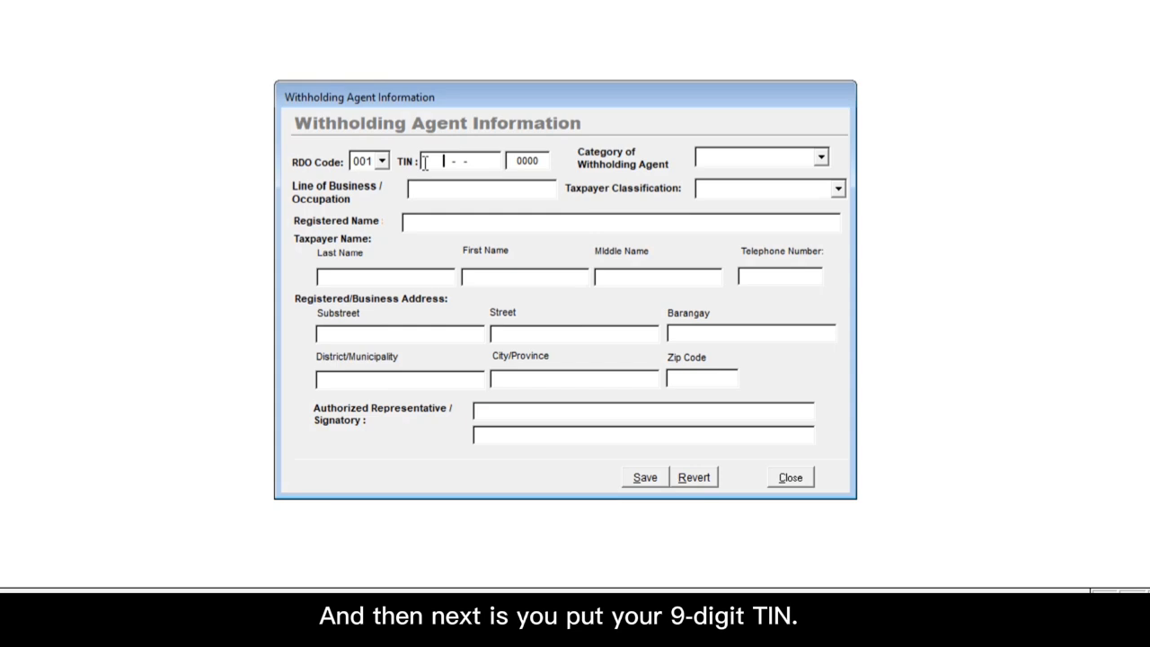
pyautogui.write('123-456-789')
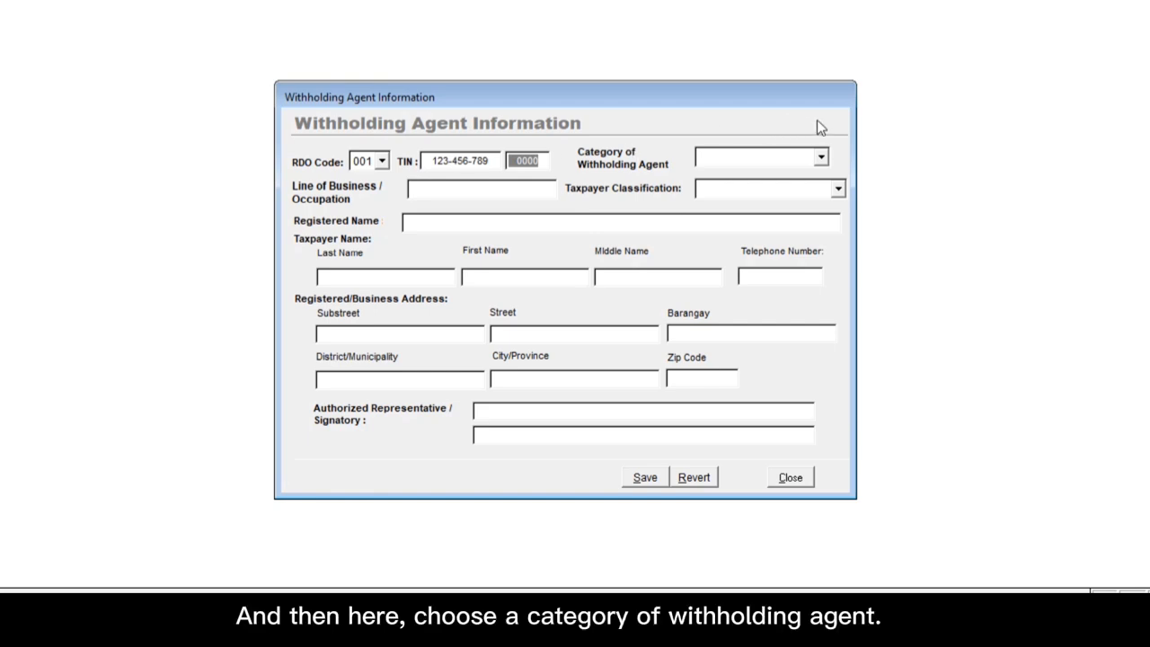
pyautogui.click(821, 158)
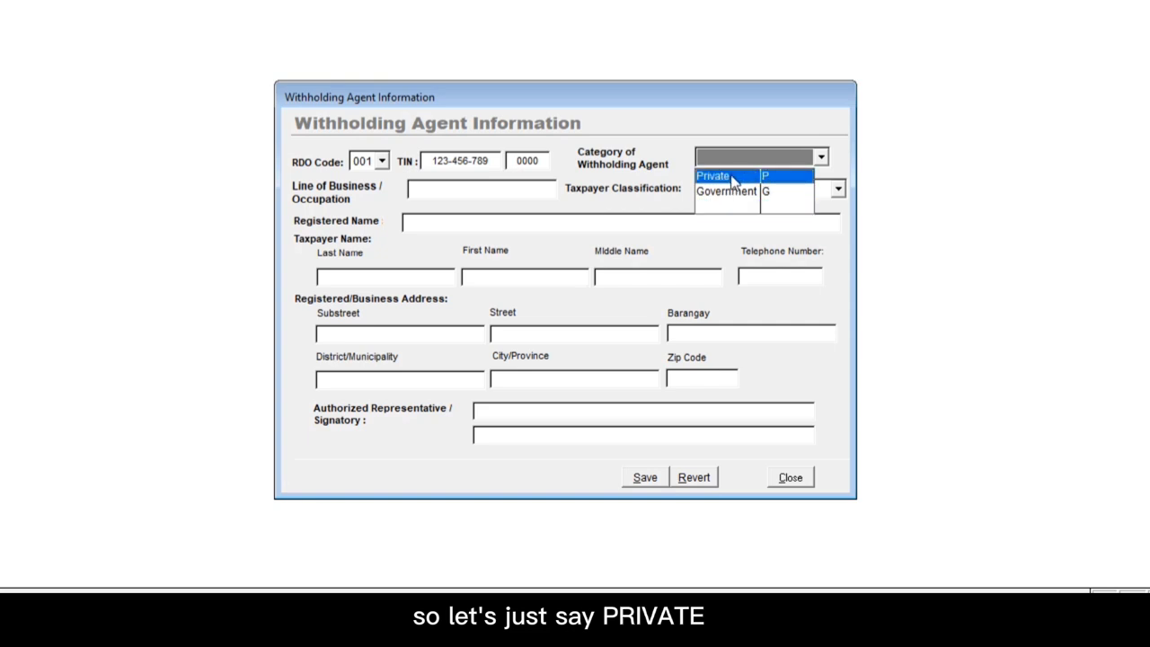
pyautogui.click(733, 177)
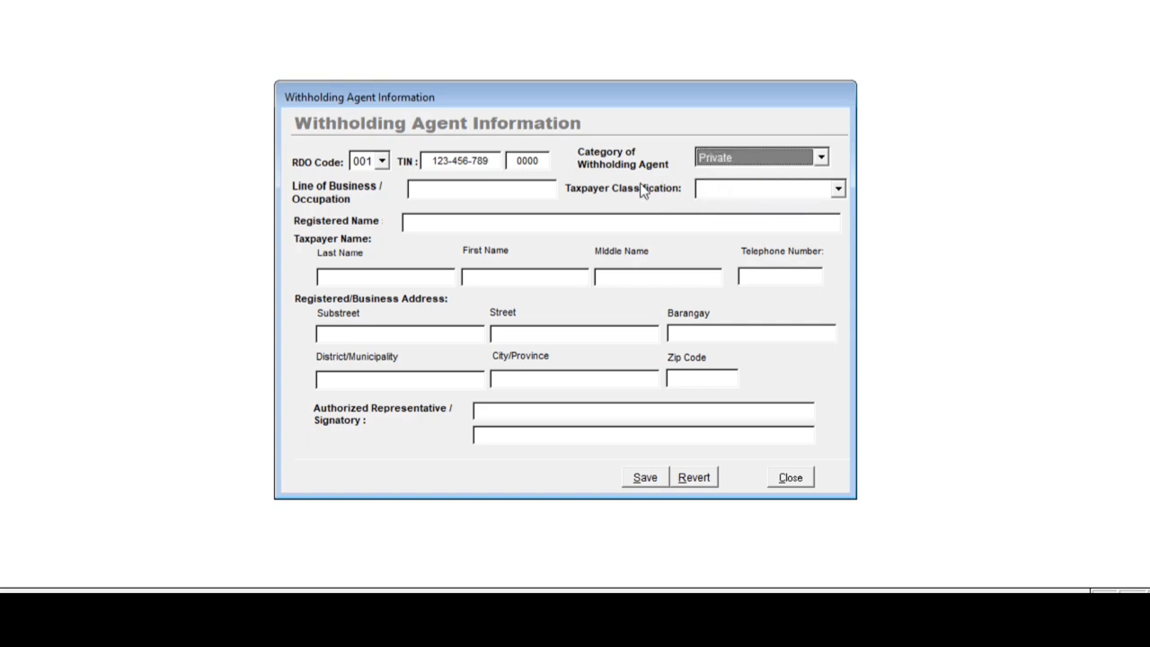
# Step: Enter ONLINE SELLING as the line of business
pyautogui.click(524, 194)
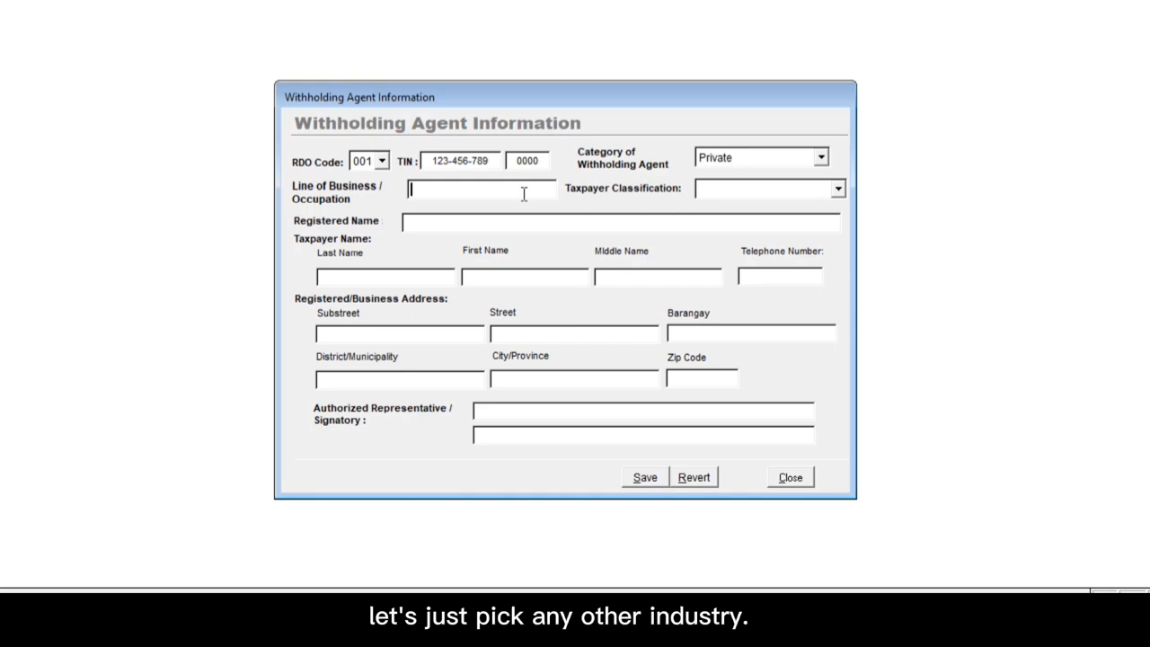
pyautogui.write('ONLINE SELLN')
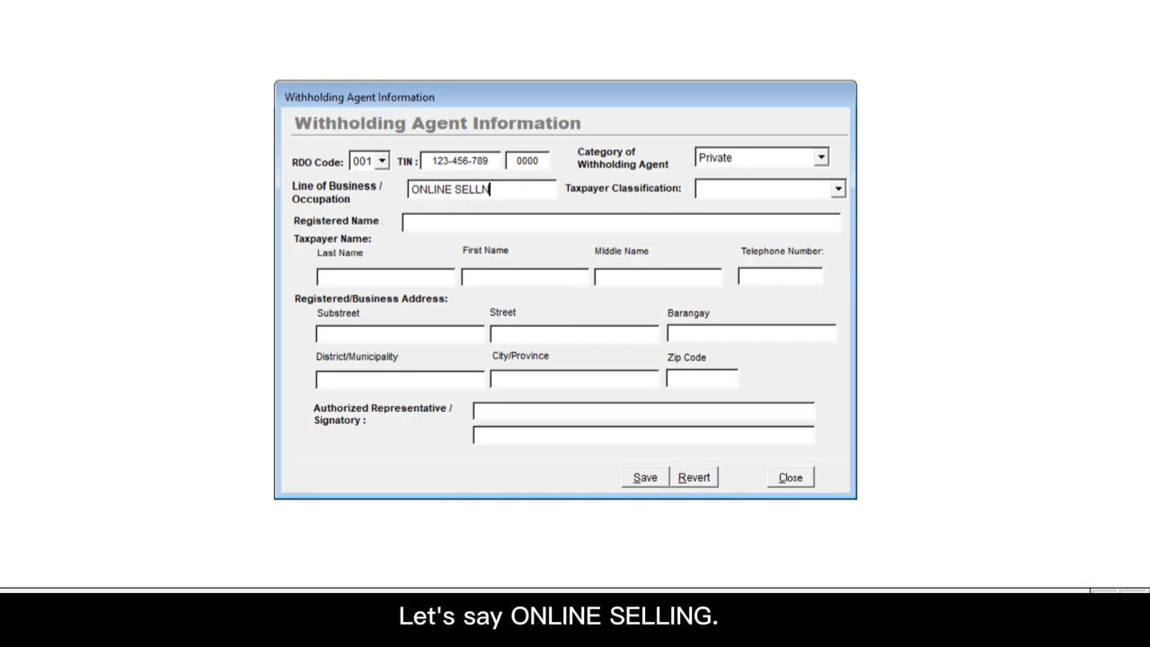
pyautogui.press('BackSpace')
pyautogui.write('ING')
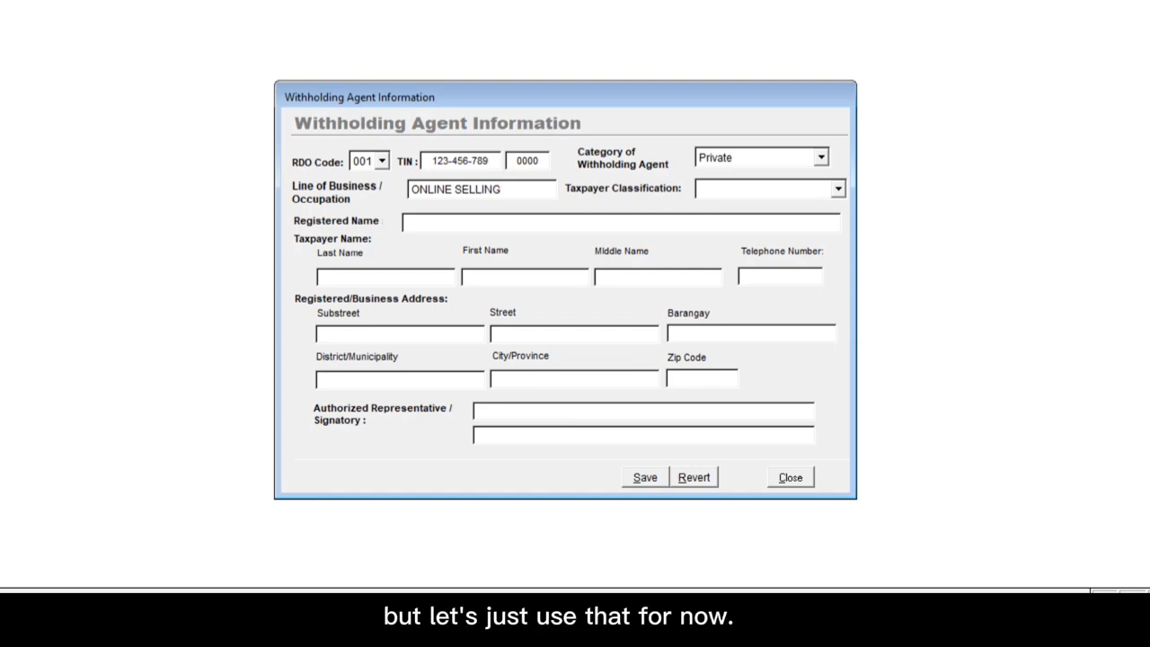
pyautogui.press('Tab')
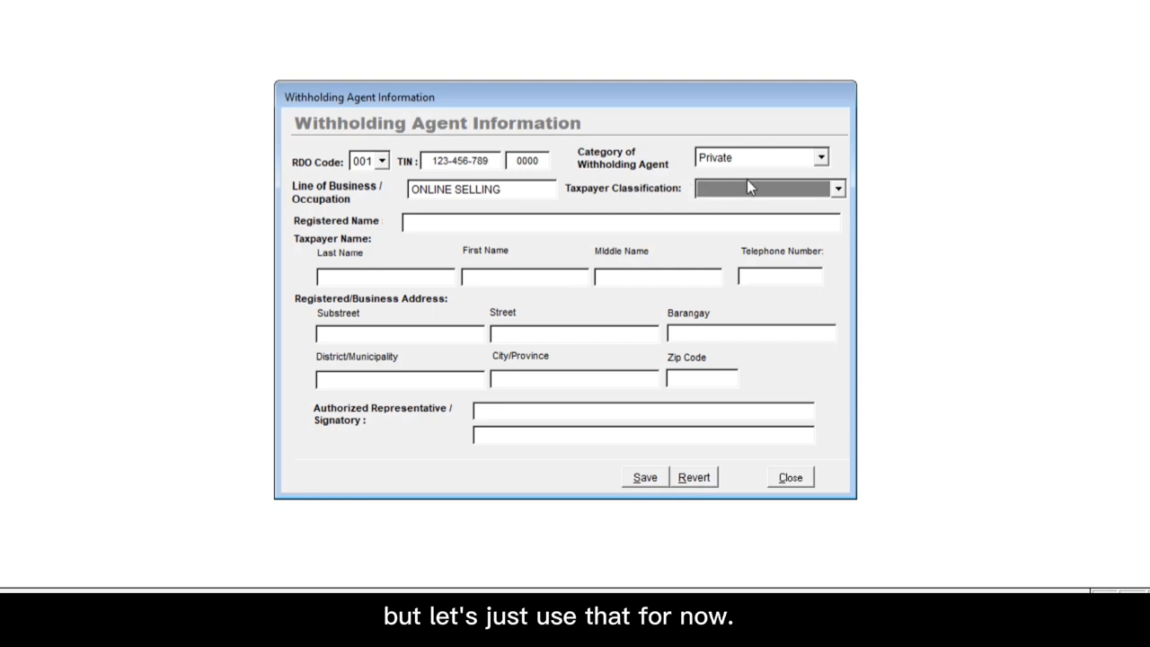
# Step: Change Taxpayer Classification from Non-Individual to Individual
pyautogui.click(837, 190)
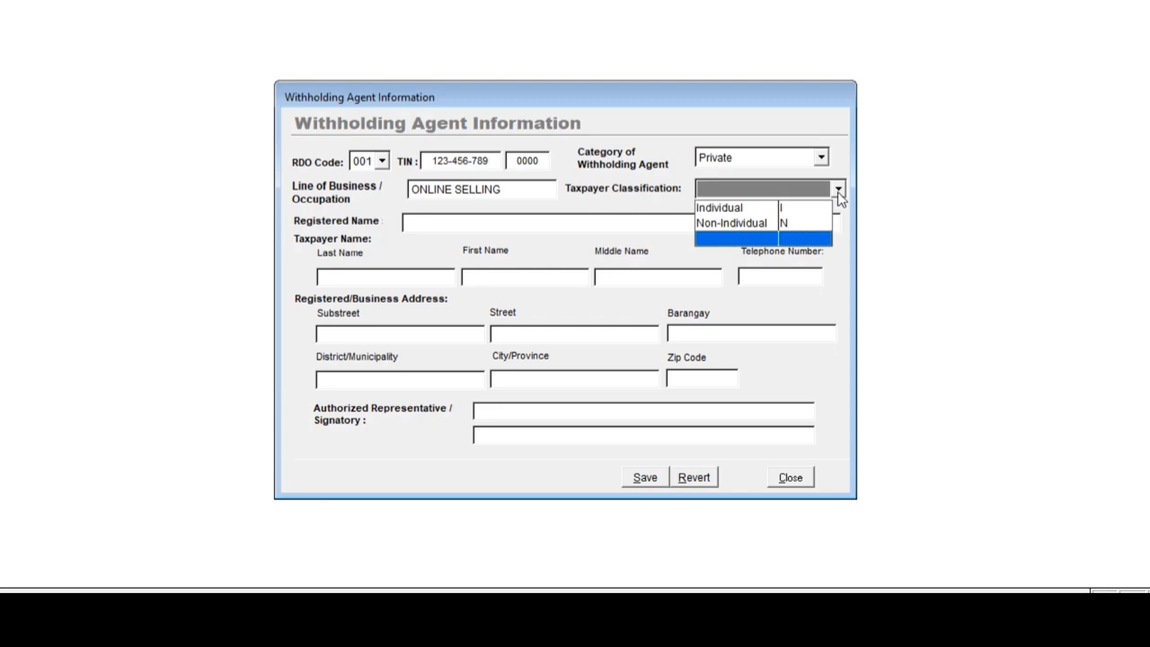
pyautogui.click(754, 226)
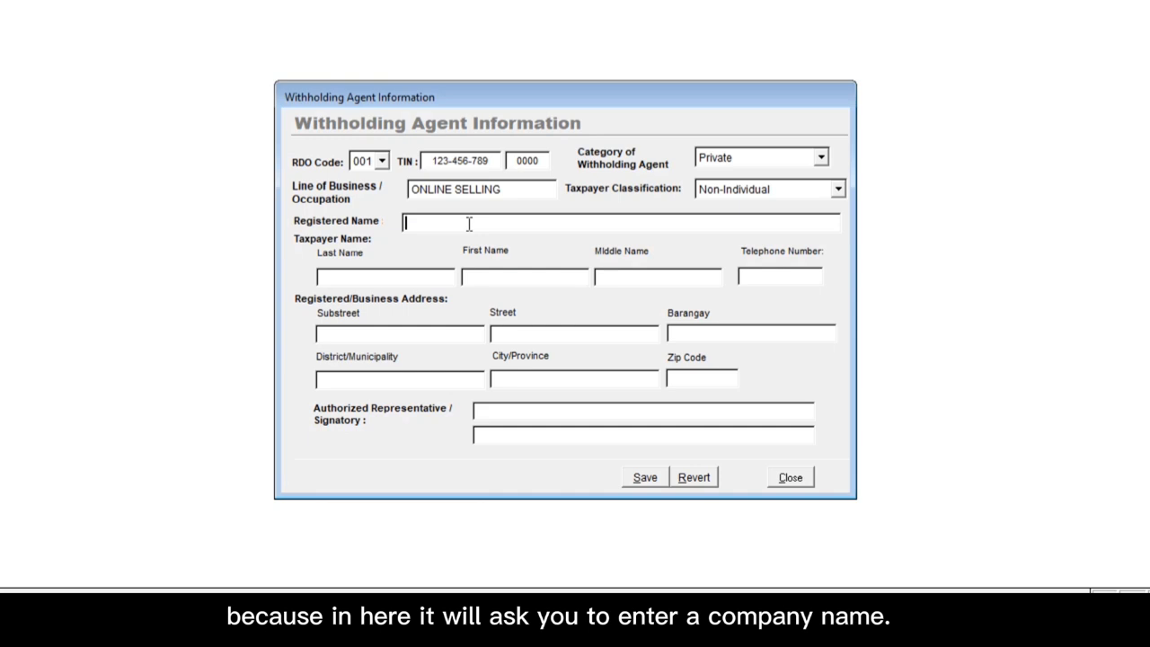
pyautogui.click(816, 191)
pyautogui.click(740, 210)
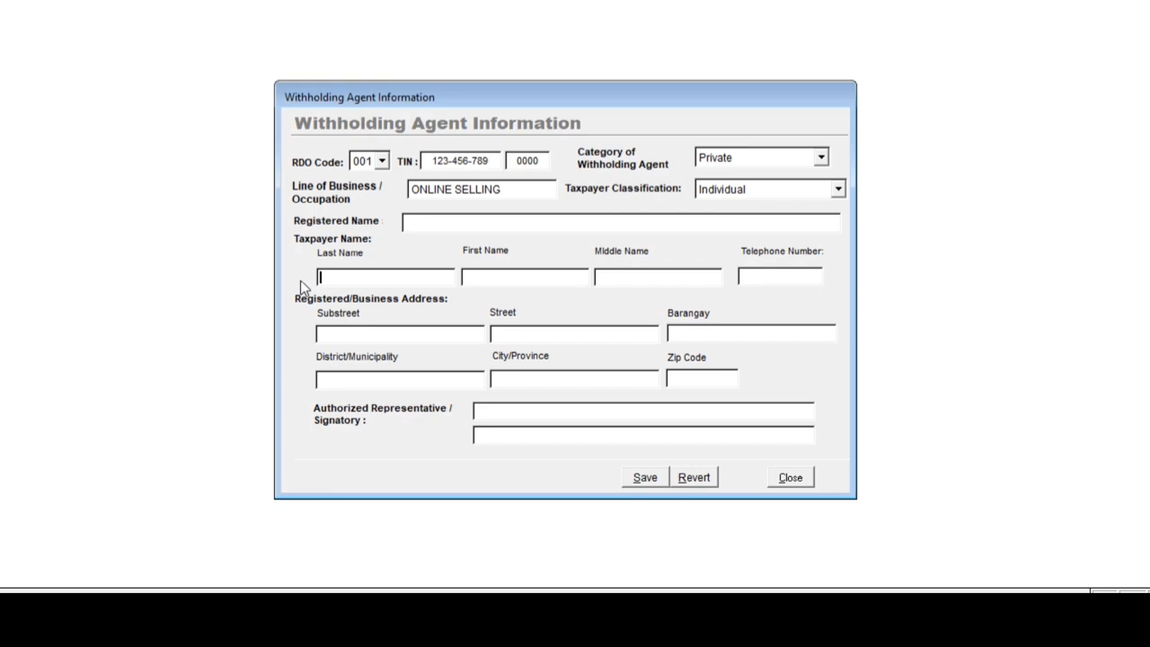
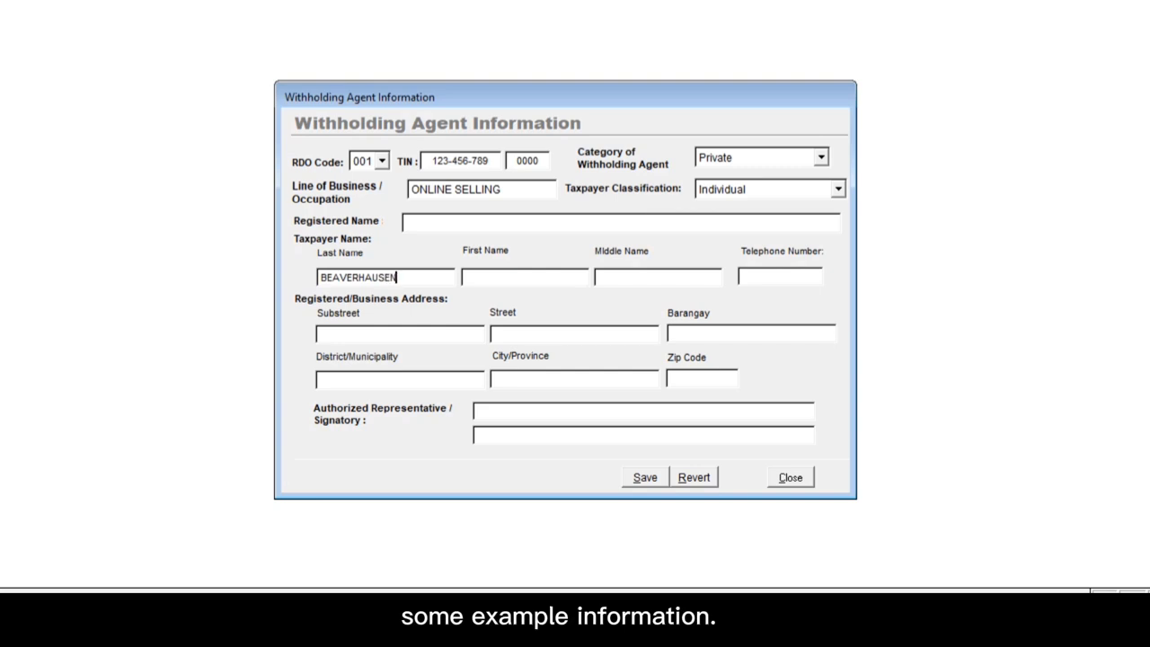
# Step: Enter the taxpayer's last, first and middle names and telephone number
pyautogui.press('Tab')
pyautogui.press('Tab')
pyautogui.press('Tab')
pyautogui.write('1')
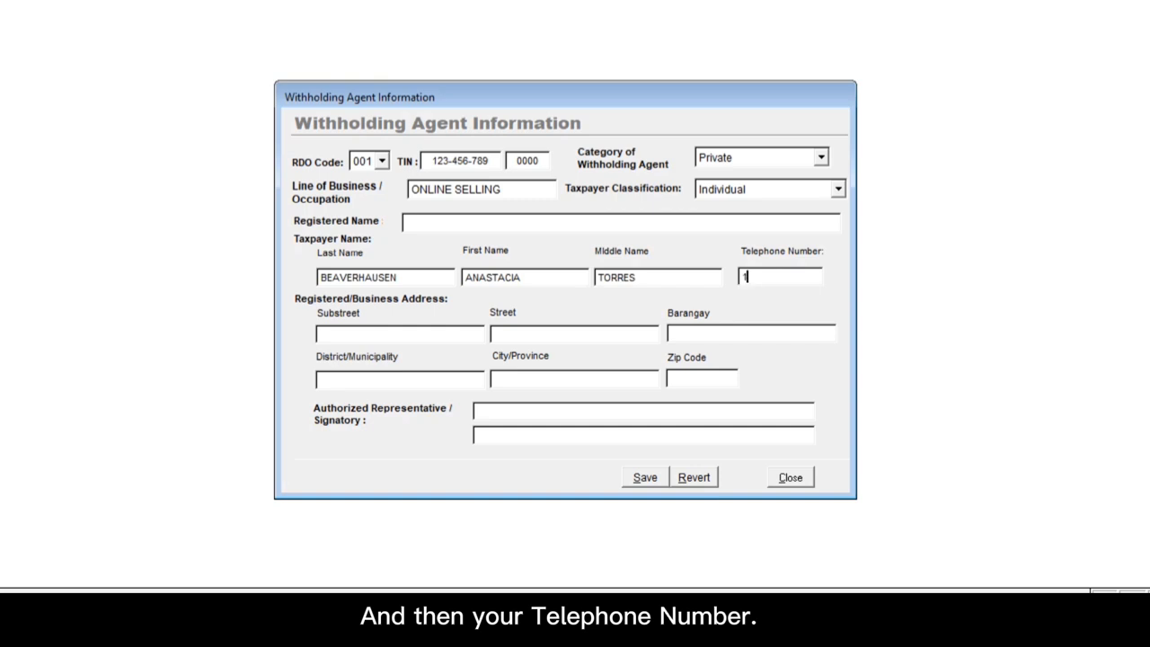
pyautogui.write('234567890')
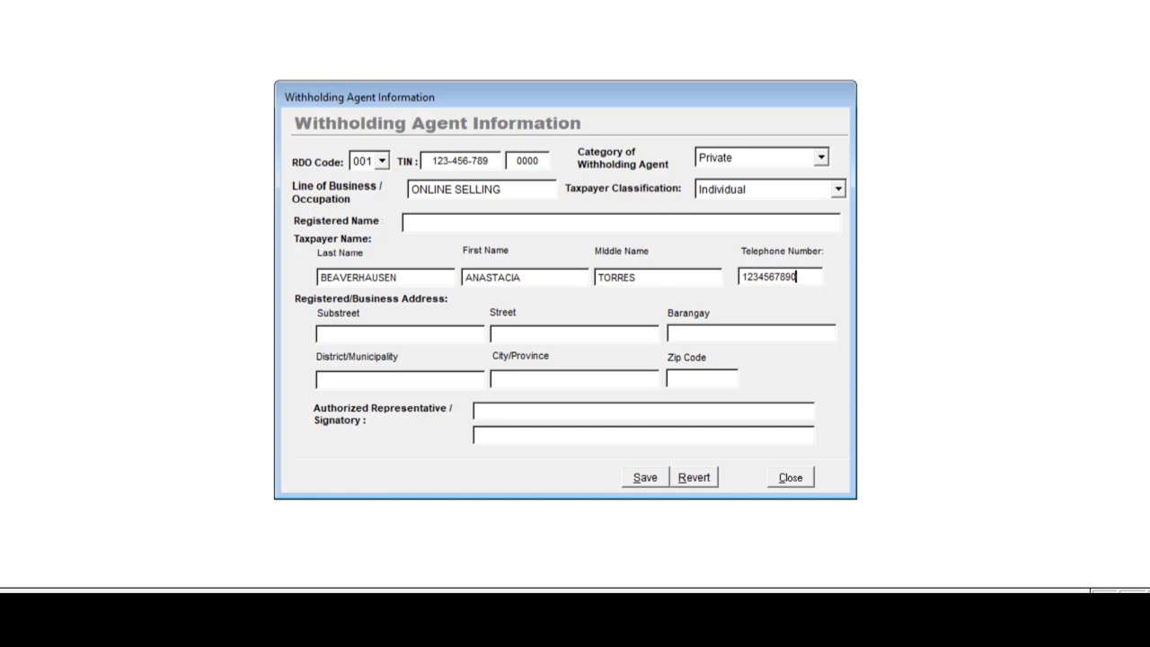
# Step: Fill in substreet, street, barangay, district, city/province and zip code, then save the agent information
pyautogui.click(320, 333)
pyautogui.write('EASTERN')
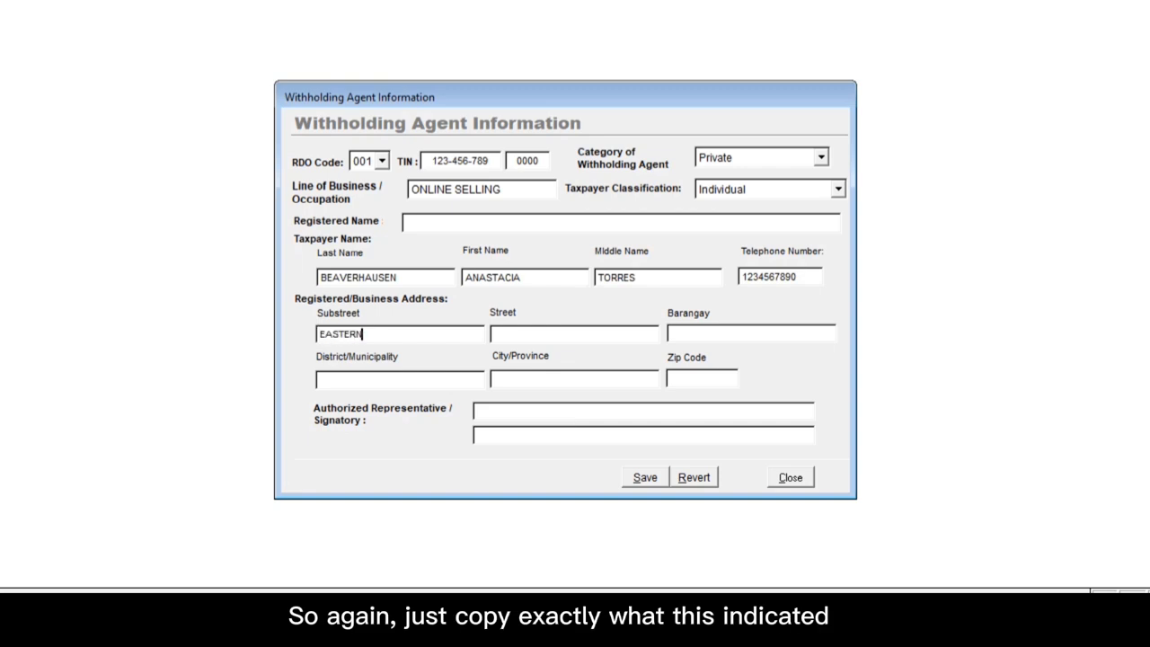
pyautogui.click(493, 333)
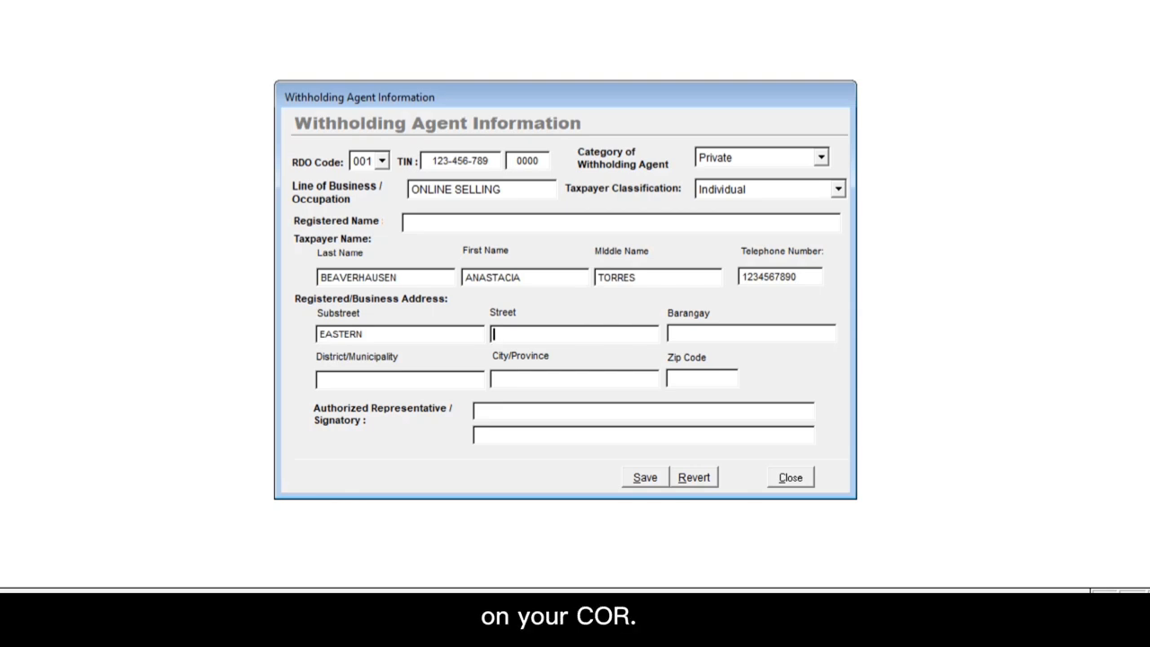
pyautogui.write('WESTE')
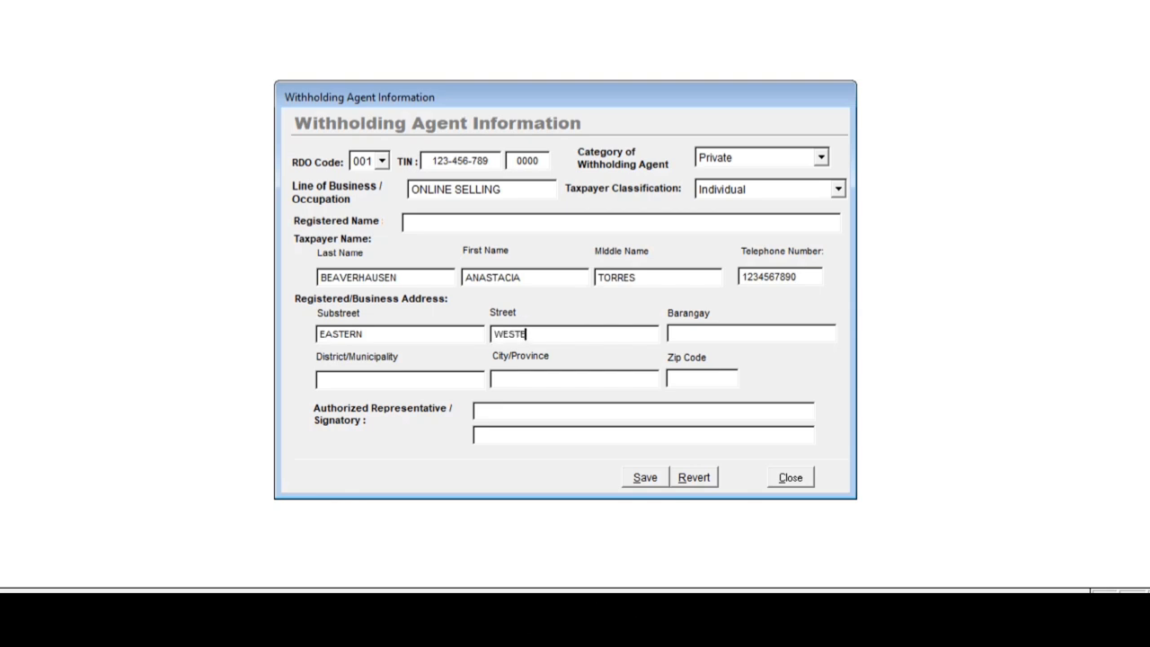
pyautogui.write('RN')
pyautogui.click(671, 334)
pyautogui.write('NORTHERN')
pyautogui.click(320, 379)
pyautogui.write('MANILA')
pyautogui.click(493, 380)
pyautogui.write('METRO MANILA')
pyautogui.click(670, 378)
pyautogui.write('1234')
pyautogui.click(476, 411)
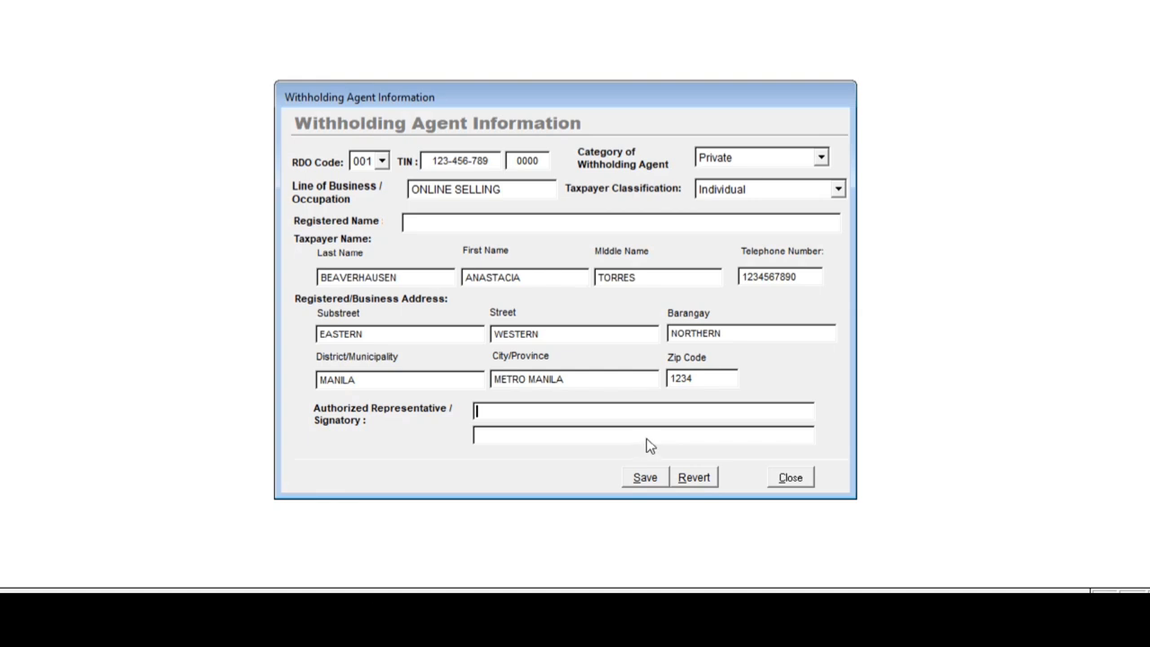
pyautogui.click(646, 477)
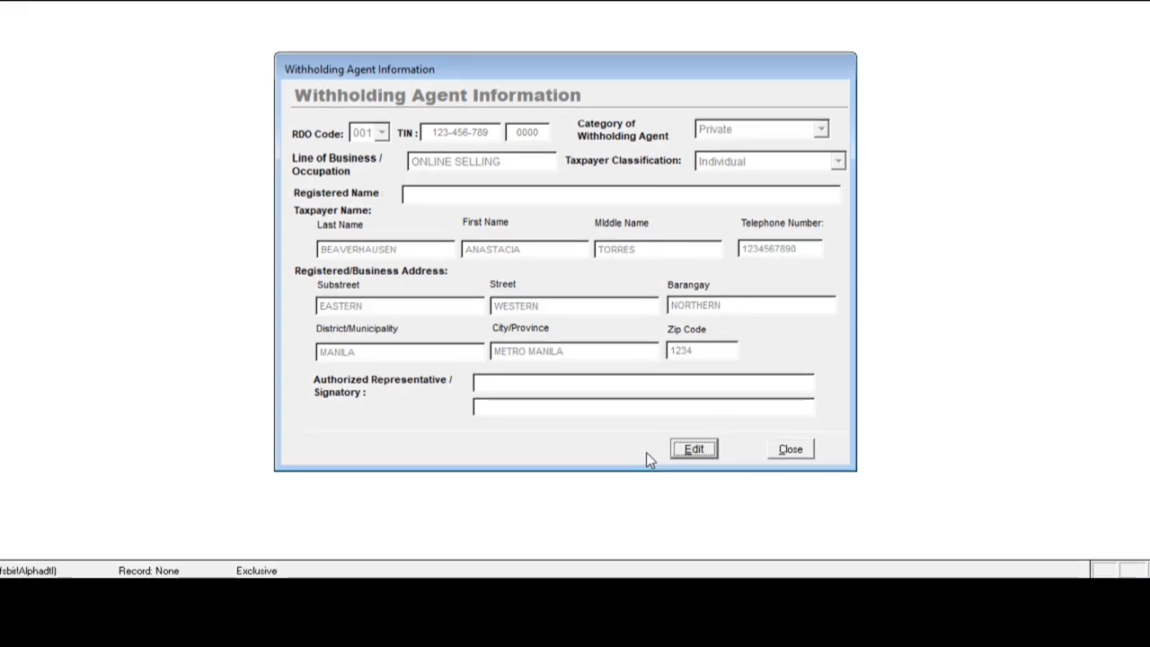
# Step: Close the agent information form and open the SAWT Forms menu
pyautogui.click(791, 450)
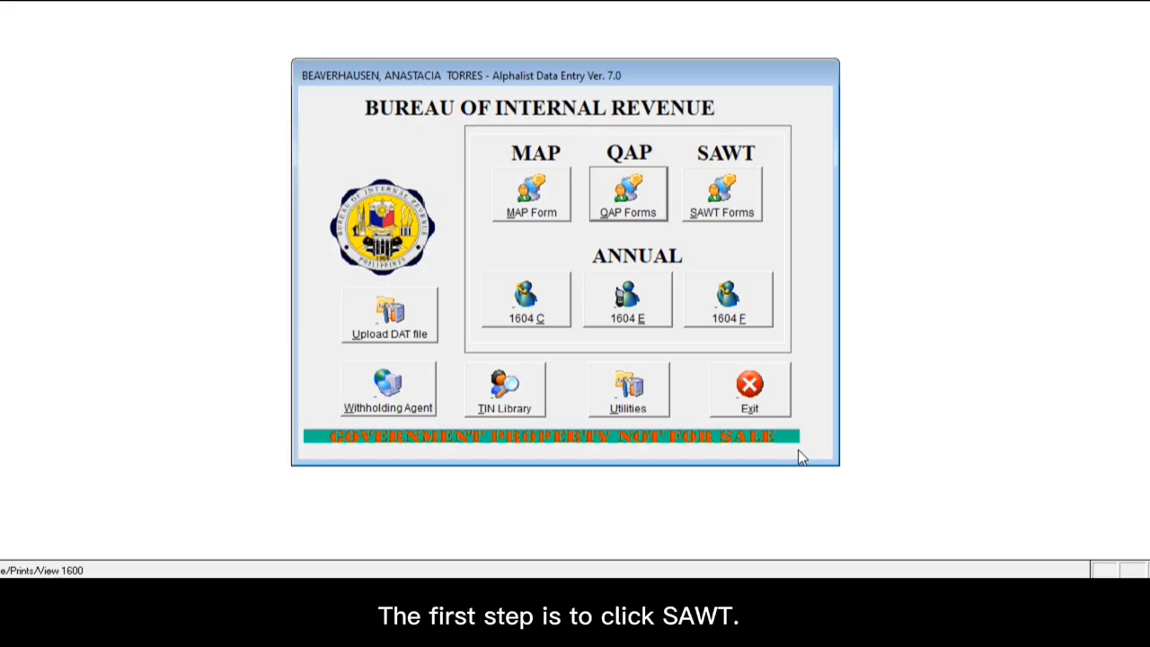
pyautogui.click(723, 196)
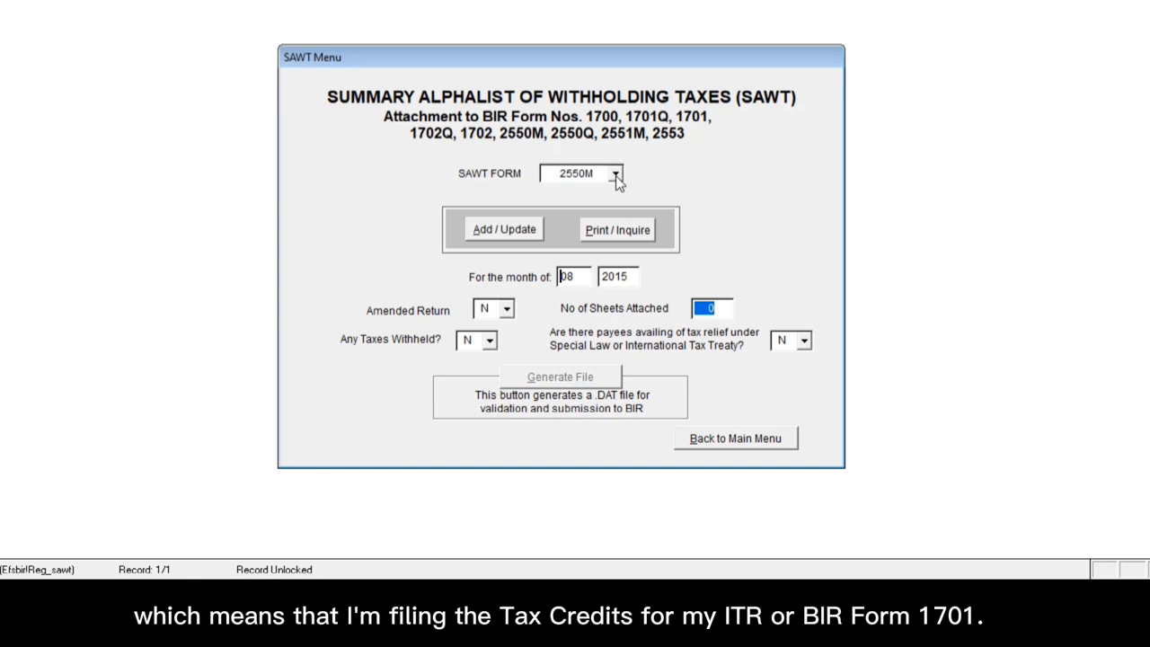
# Step: Select 1701 as the SAWT form type
pyautogui.click(616, 174)
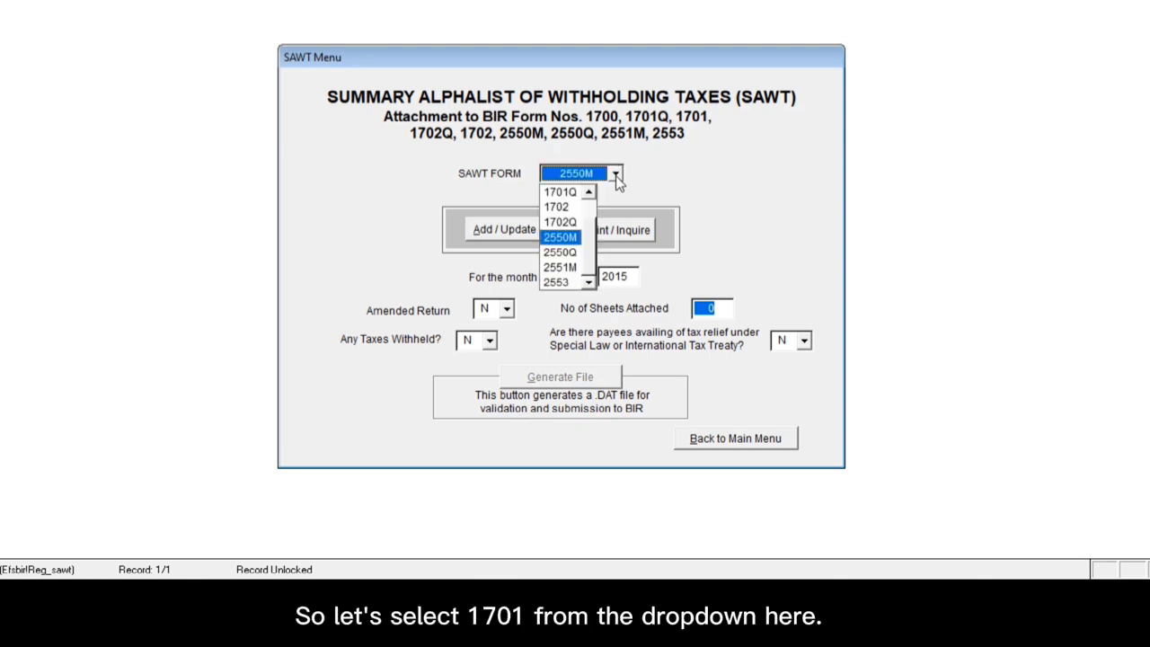
pyautogui.click(589, 194)
pyautogui.click(588, 194)
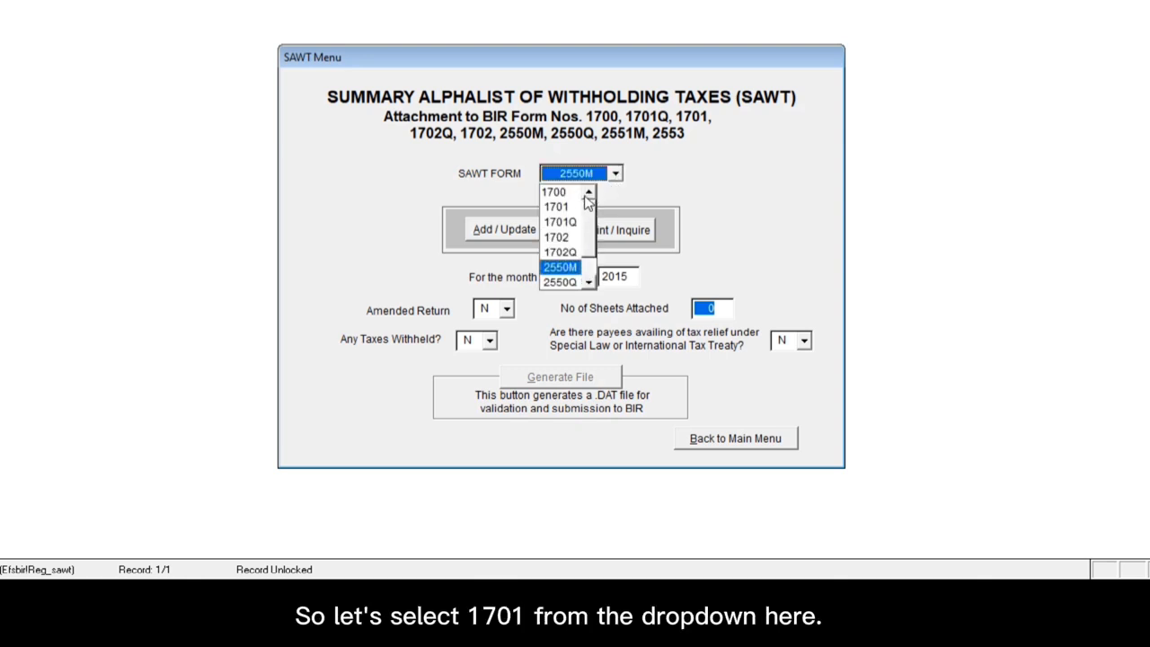
pyautogui.click(567, 208)
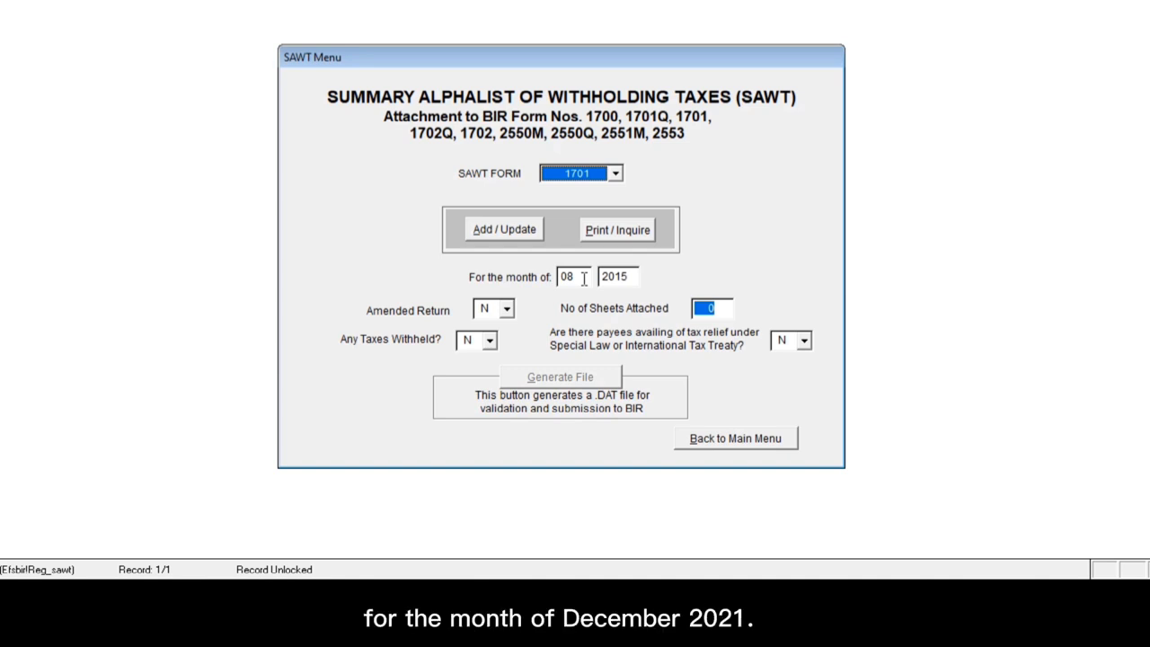
# Step: Set the reporting period to month 12, year 2021
pyautogui.click(585, 278)
pyautogui.press('BackSpace')
pyautogui.press('BackSpace')
pyautogui.write('12')
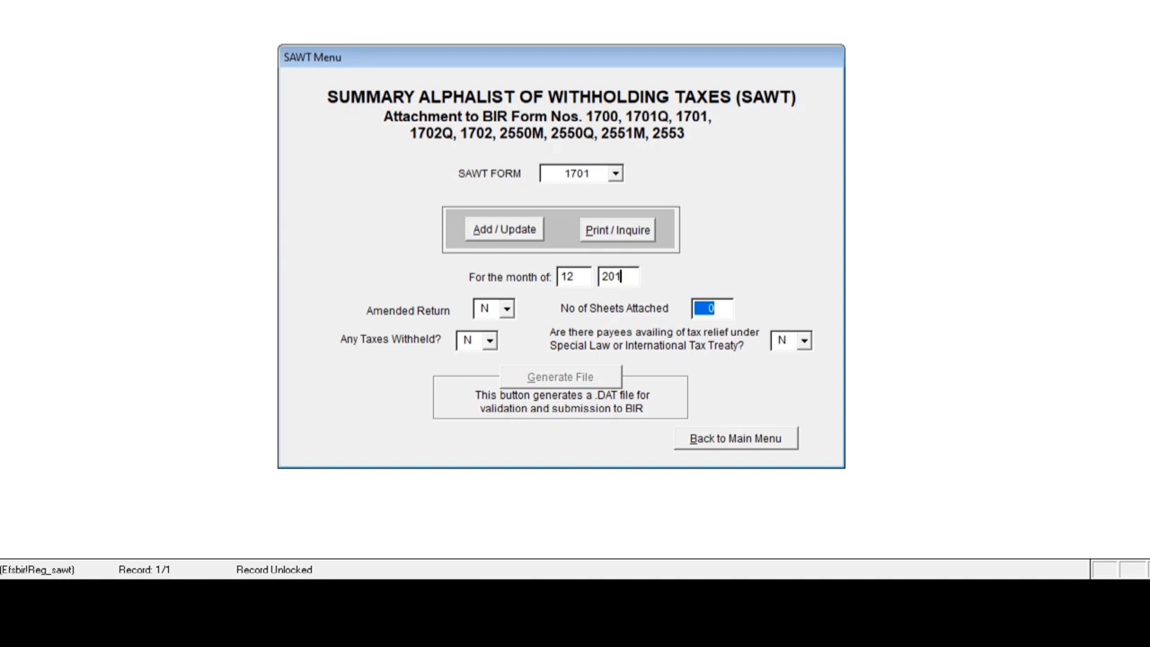
pyautogui.press('BackSpace')
pyautogui.write('21')
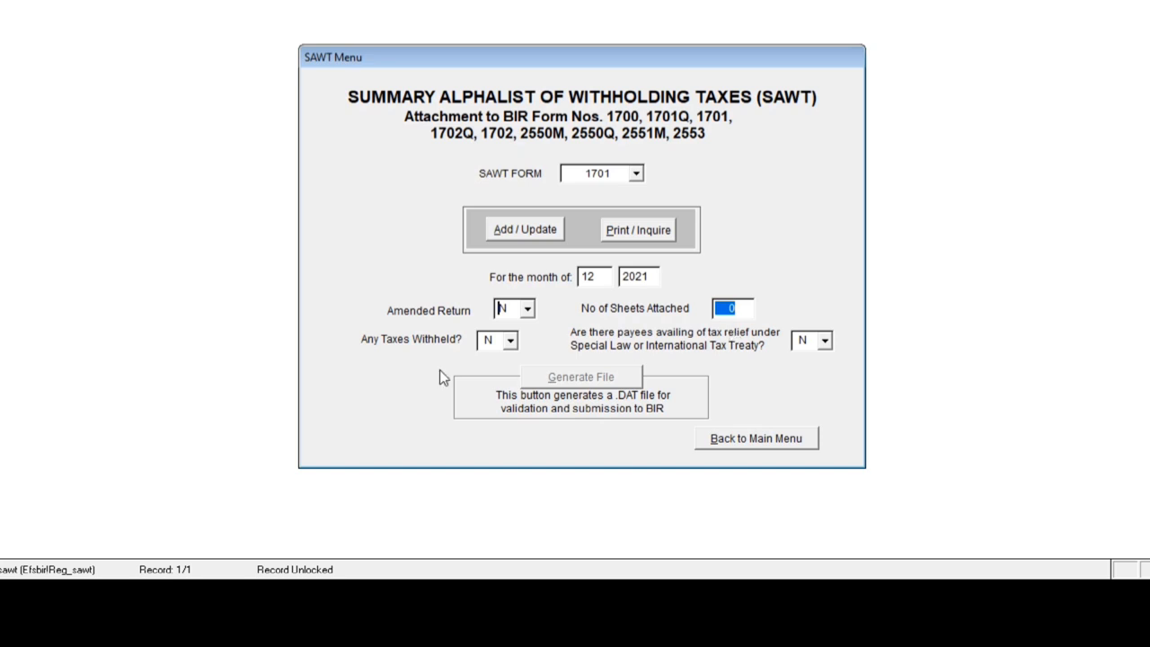
# Step: Set Any Taxes Withheld? to Y
pyautogui.press('Tab')
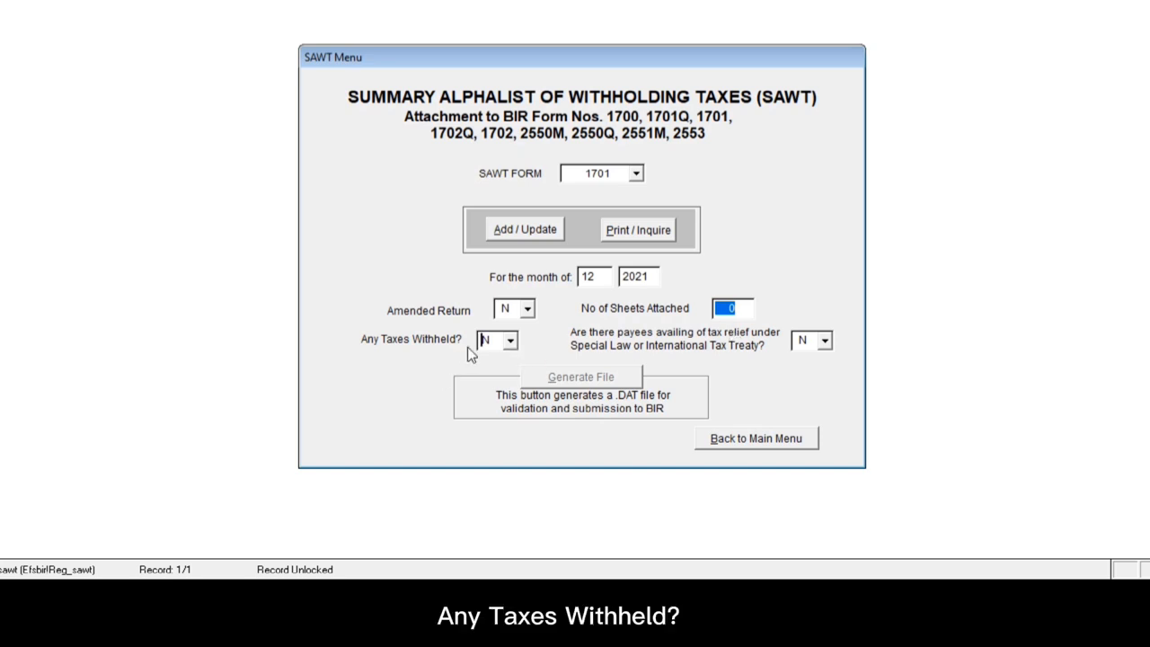
pyautogui.click(508, 342)
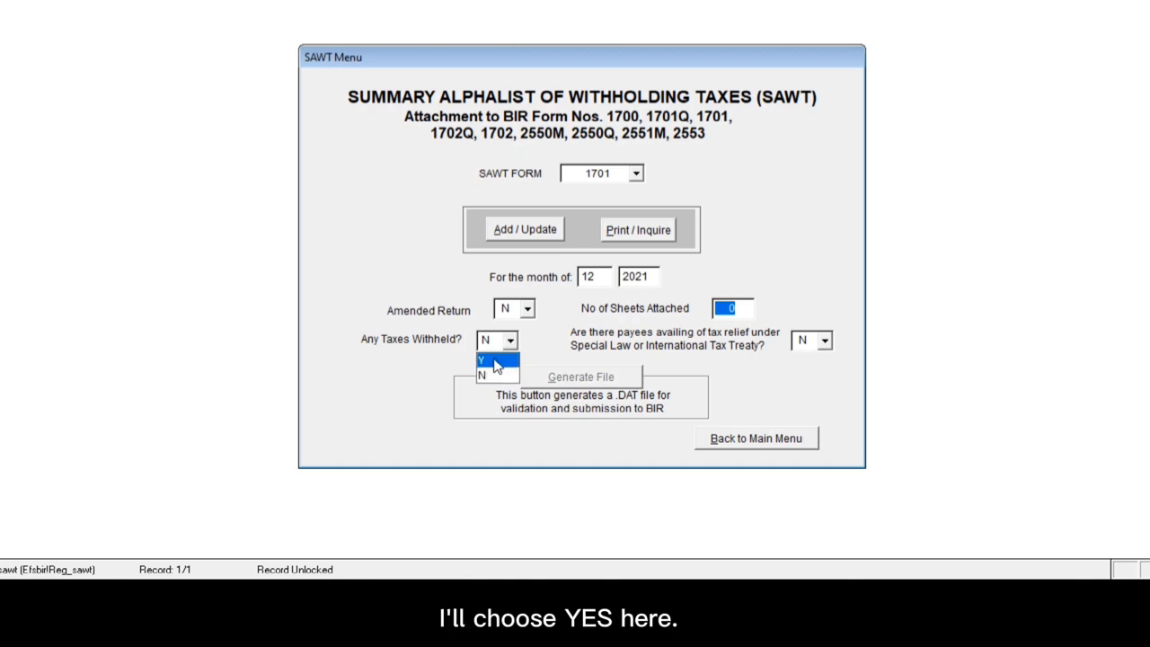
pyautogui.click(495, 362)
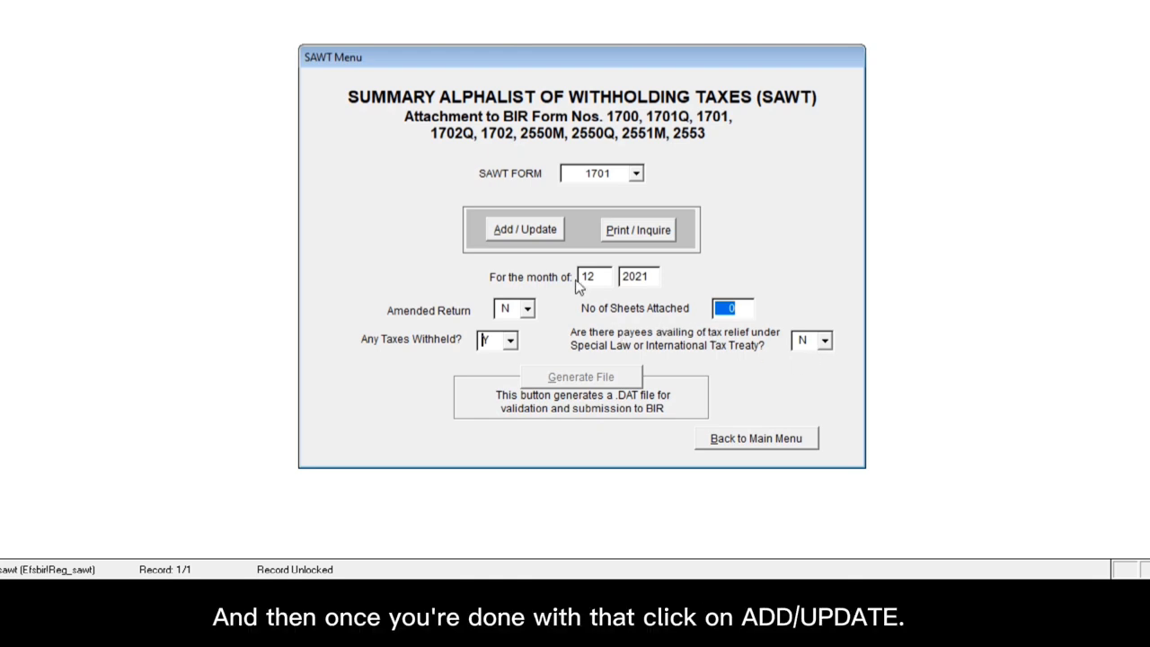
# Step: Choose Add / Update and acknowledge the message to reach 1701 SAWT data entry
pyautogui.click(526, 230)
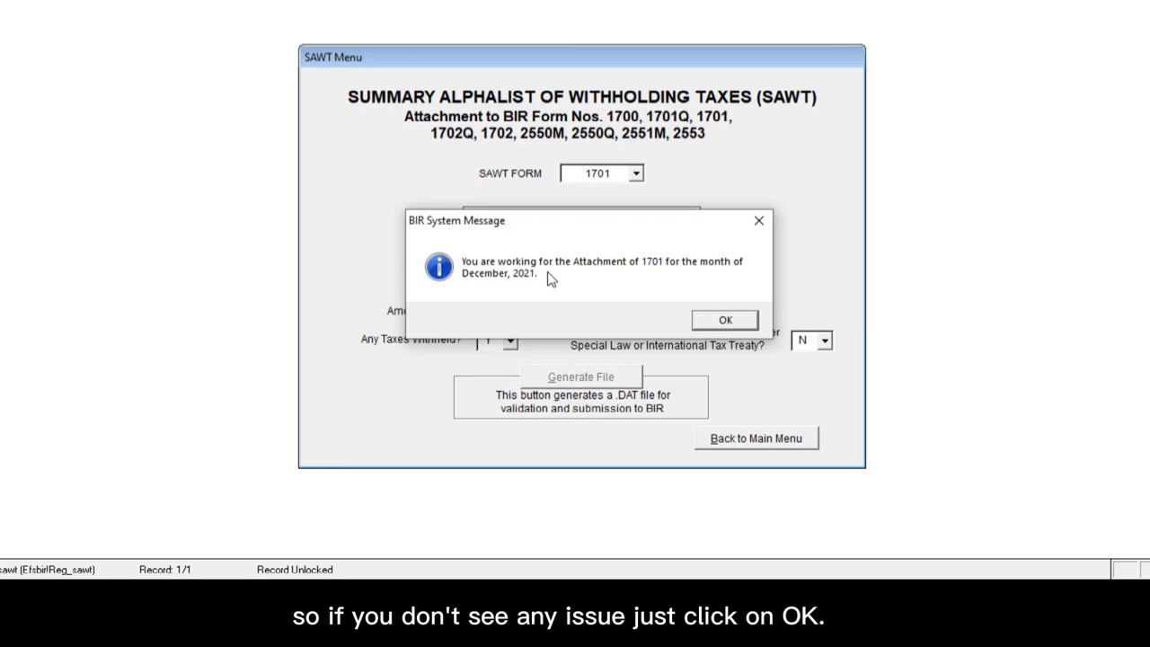
pyautogui.click(723, 321)
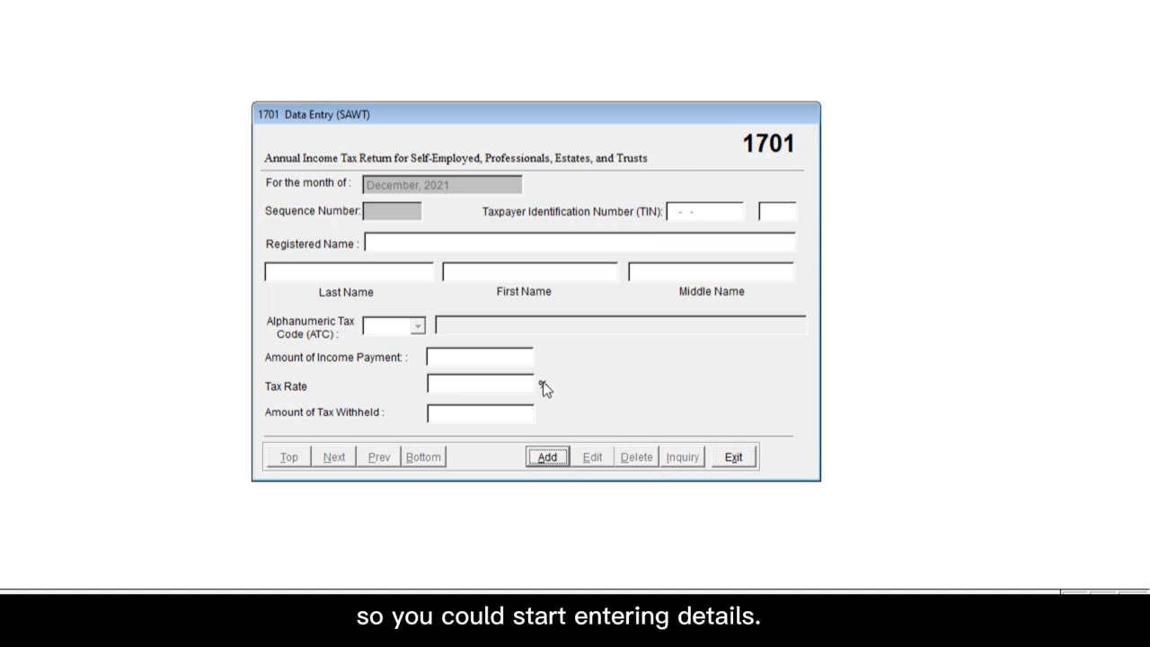
# Step: Add a new 1701 payee entry with the payor's TIN and registered name COMPANY XYZ
pyautogui.click(550, 442)
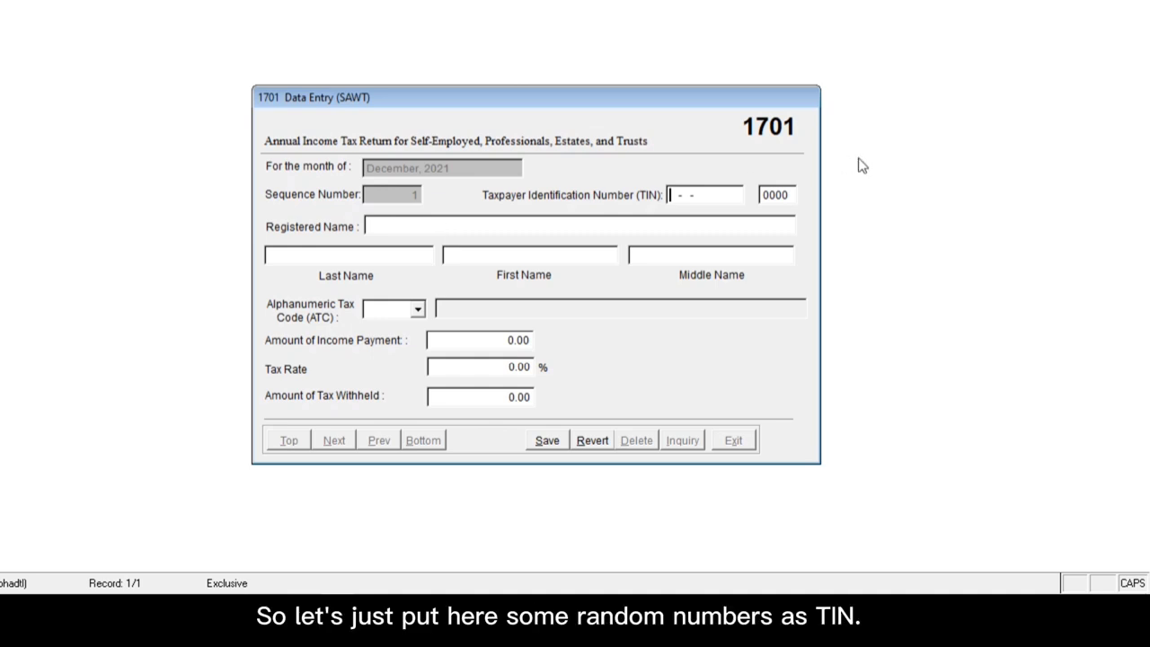
pyautogui.write('987-654-321')
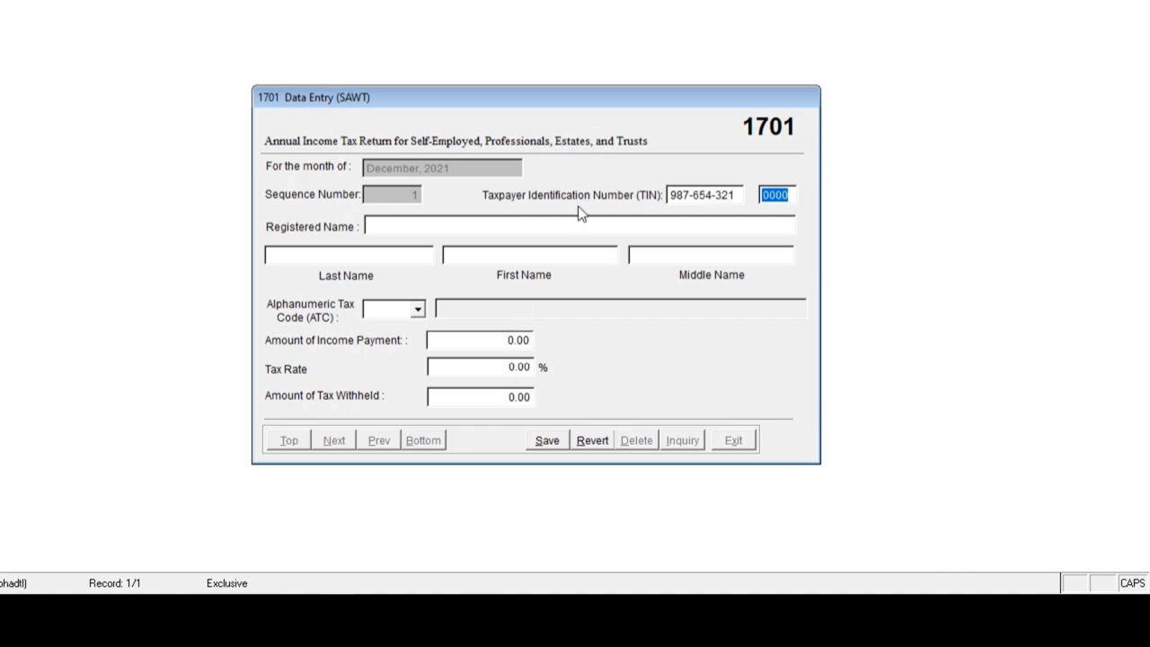
pyautogui.click(577, 225)
pyautogui.write('COMPANY XY')
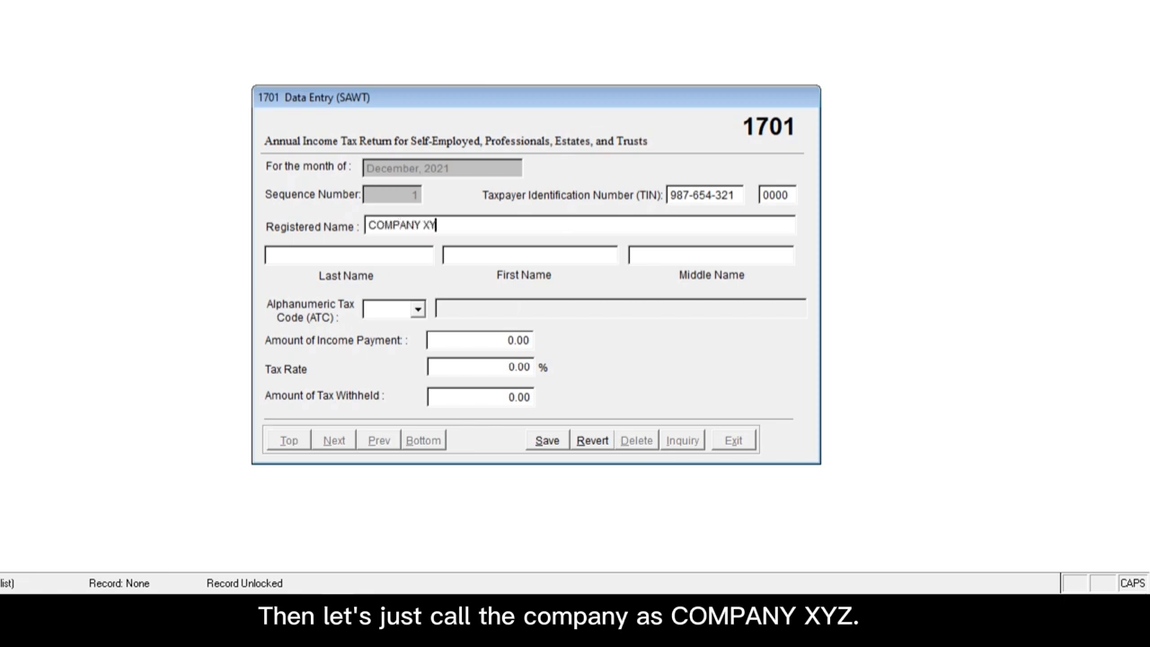
pyautogui.write('Z')
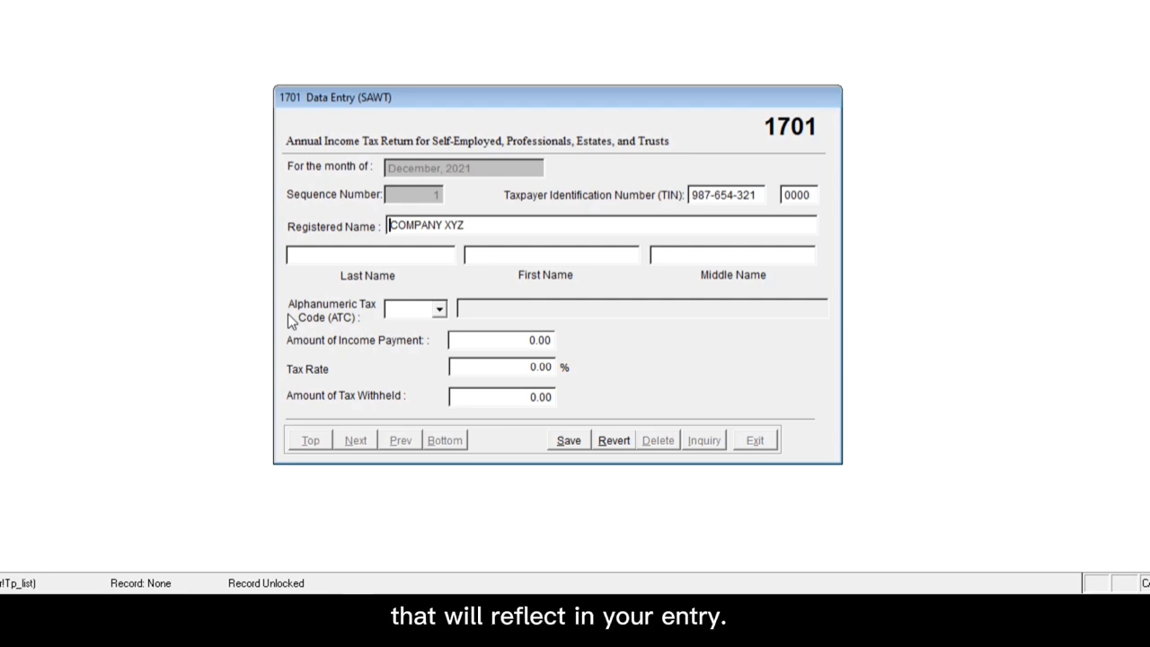
# Step: Select ATC WC140 for gross commissions or service fees, setting the tax rate to 15.00%
pyautogui.click(439, 309)
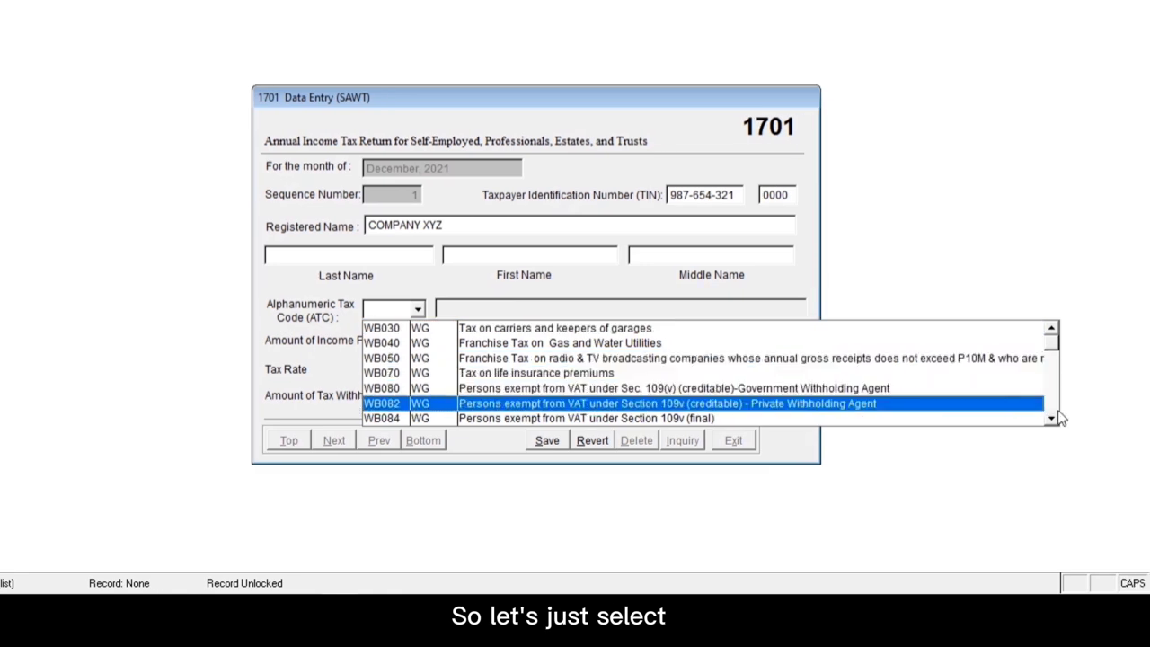
pyautogui.click(1074, 418)
pyautogui.moveTo(1058, 419); pyautogui.dragTo(1058, 420)
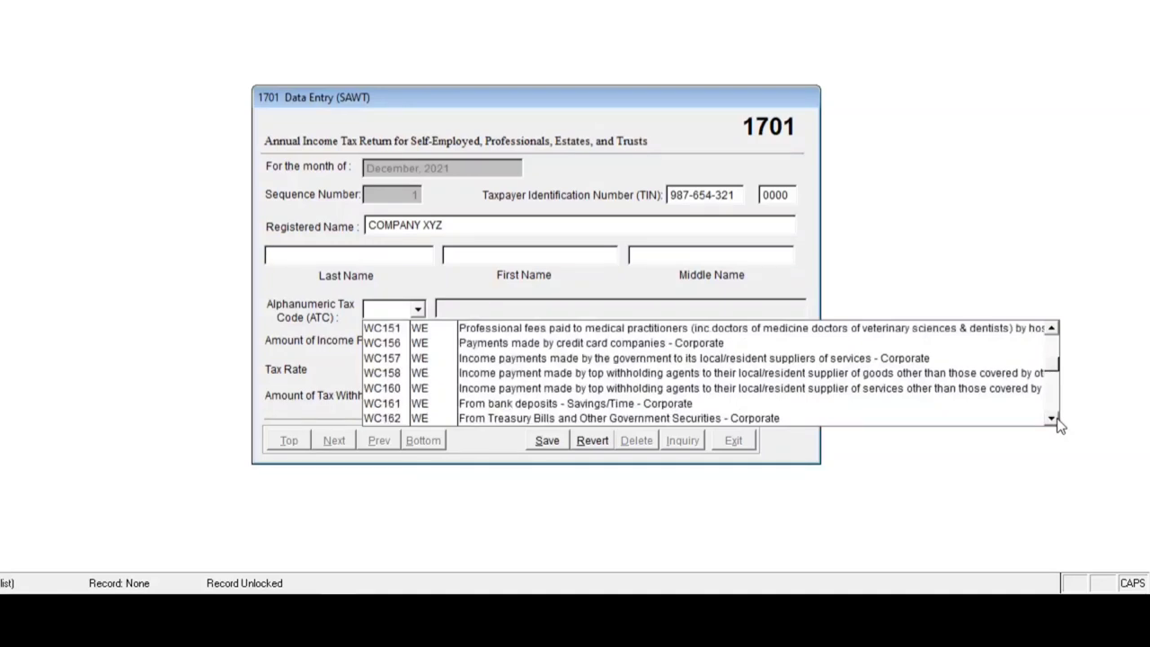
pyautogui.moveTo(1053, 330); pyautogui.dragTo(1055, 334)
pyautogui.click(632, 359)
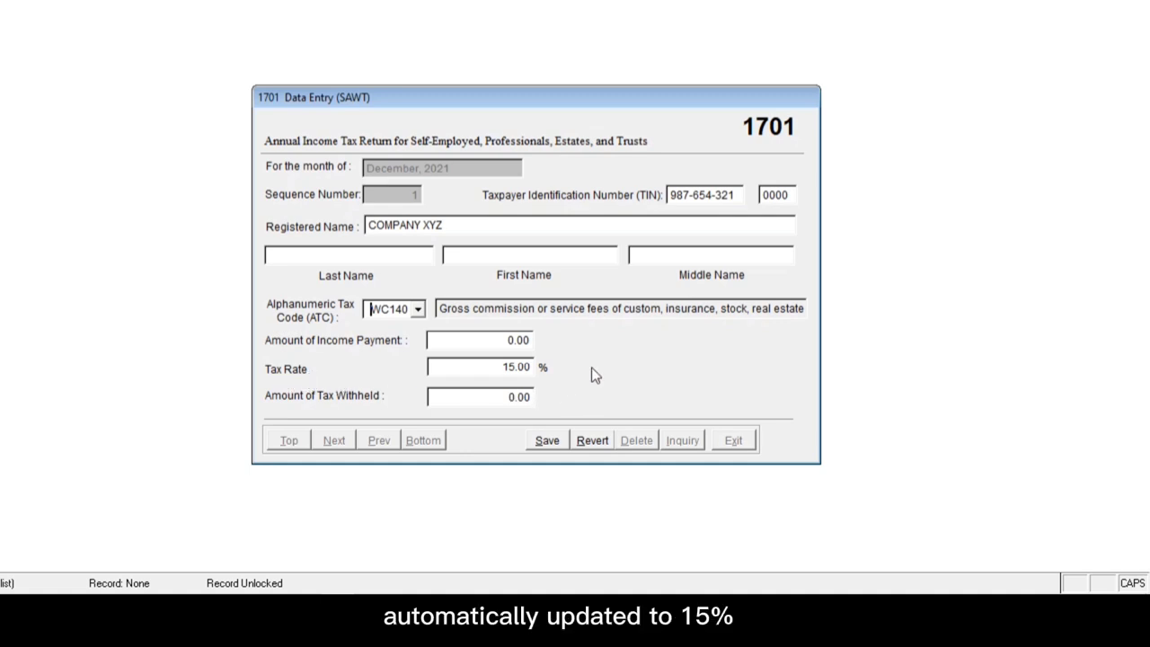
# Step: Enter a 5,000.00 income payment, giving 750.00 tax withheld, and save the entry
pyautogui.click(516, 340)
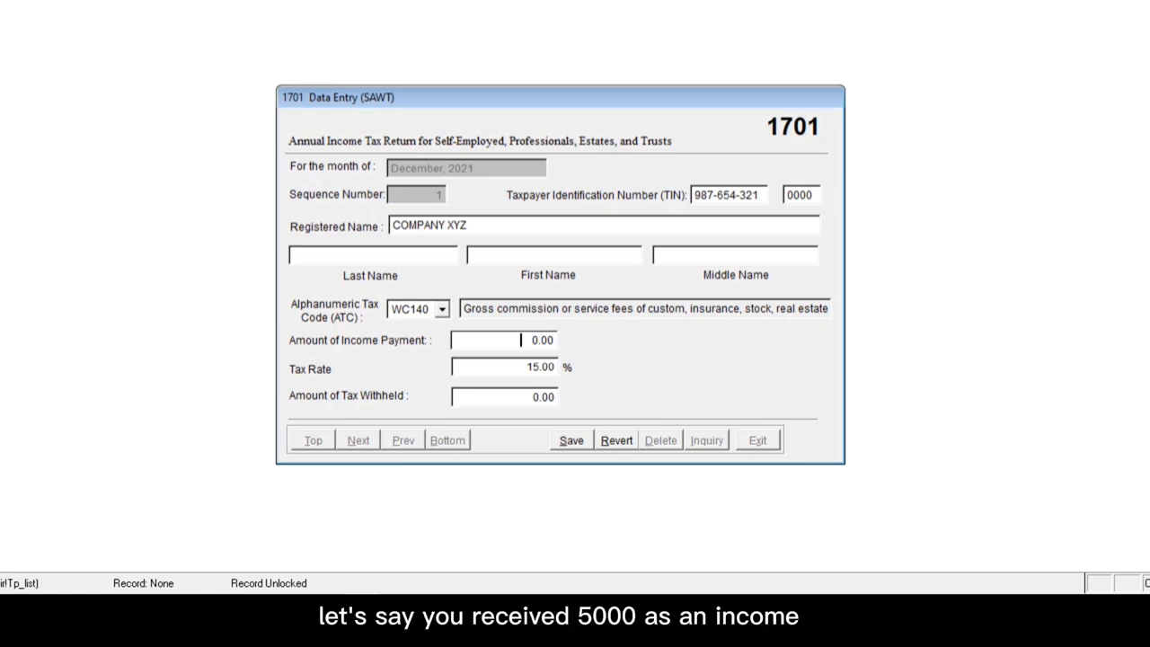
pyautogui.write('5,00')
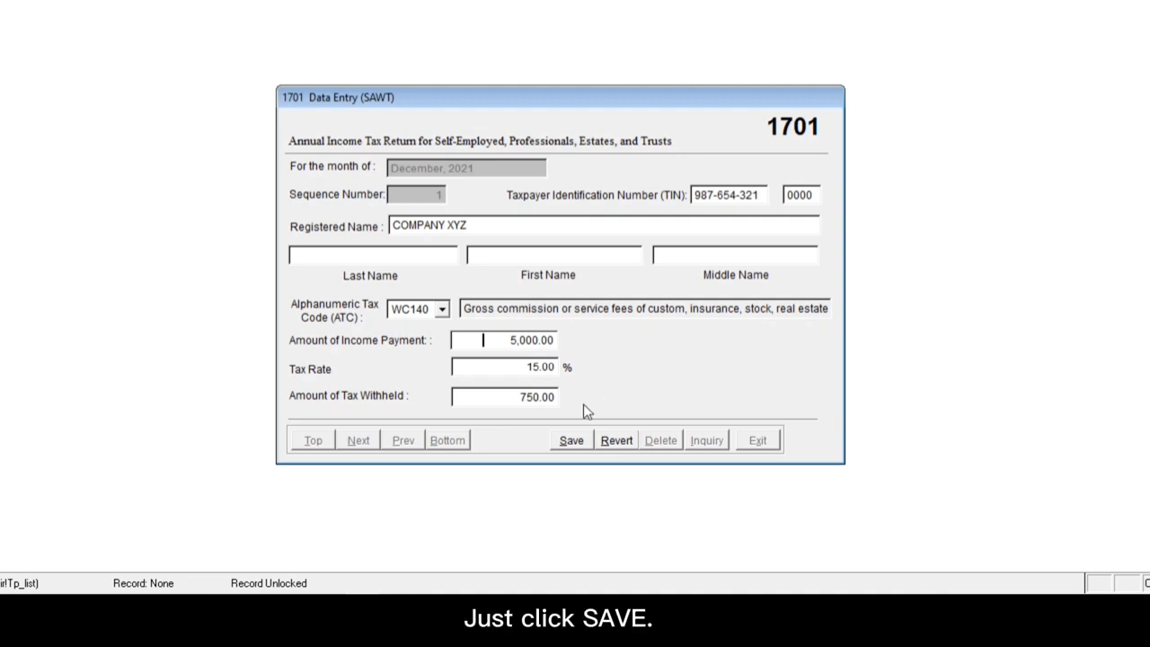
pyautogui.click(572, 440)
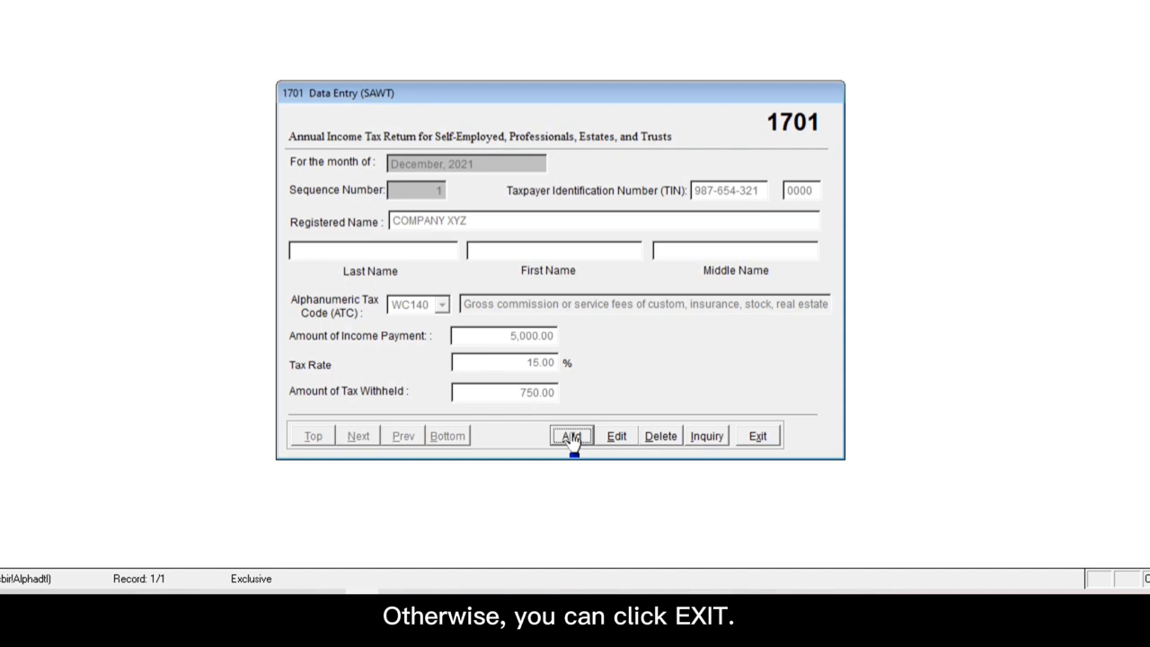
# Step: Exit the 1701 data entry form and confirm, returning to the SAWT Menu
pyautogui.click(758, 435)
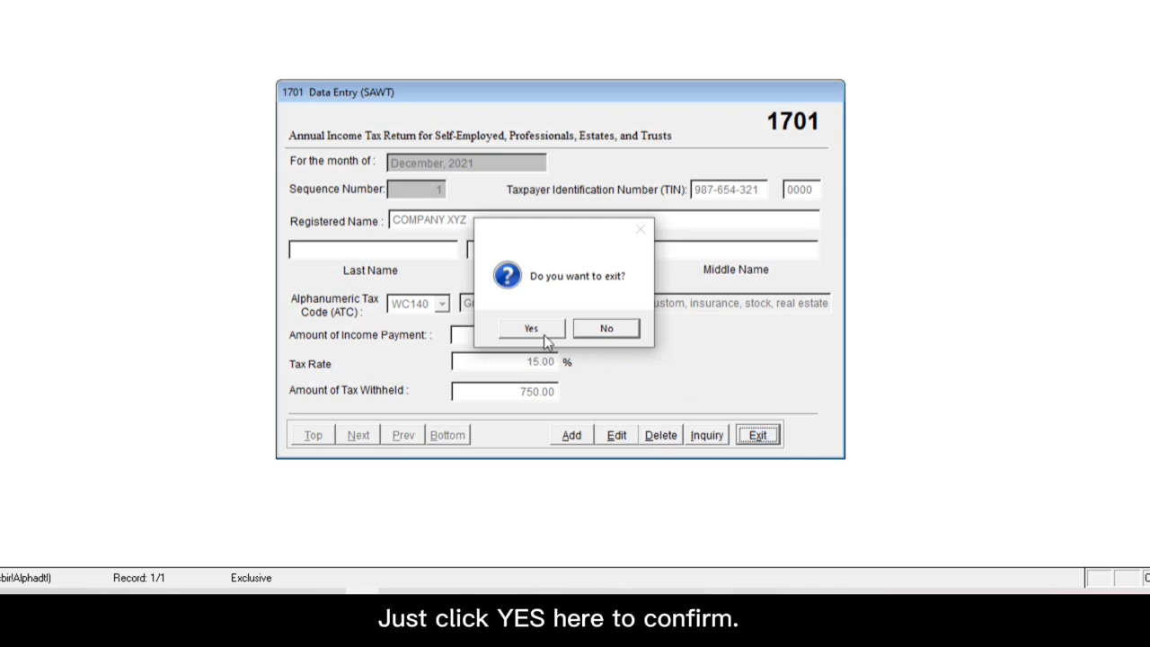
pyautogui.click(531, 329)
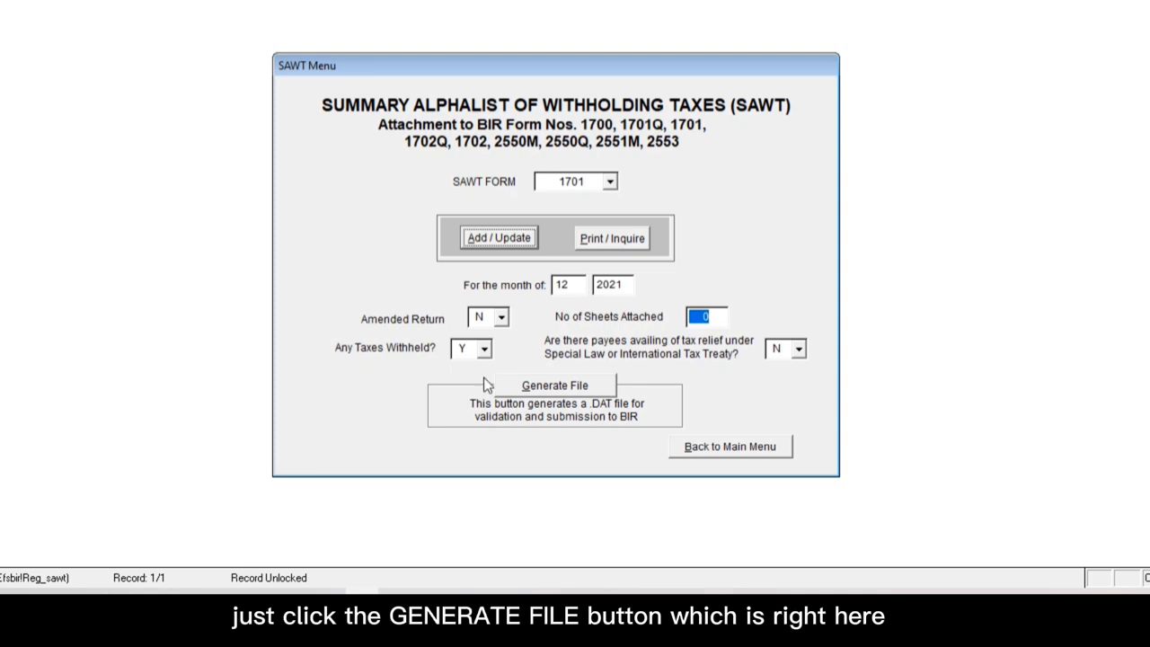
# Step: Generate the 12/2021 1701 .DAT file into BIRALPHA70, view its contents, then close the viewer
pyautogui.click(548, 391)
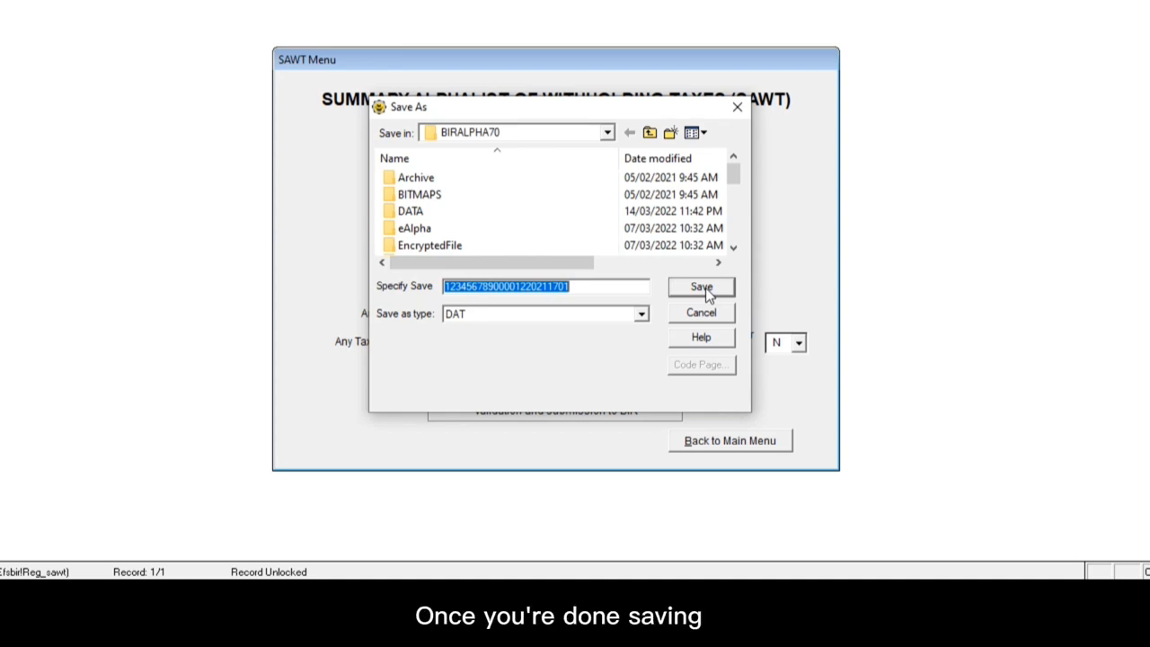
pyautogui.click(702, 288)
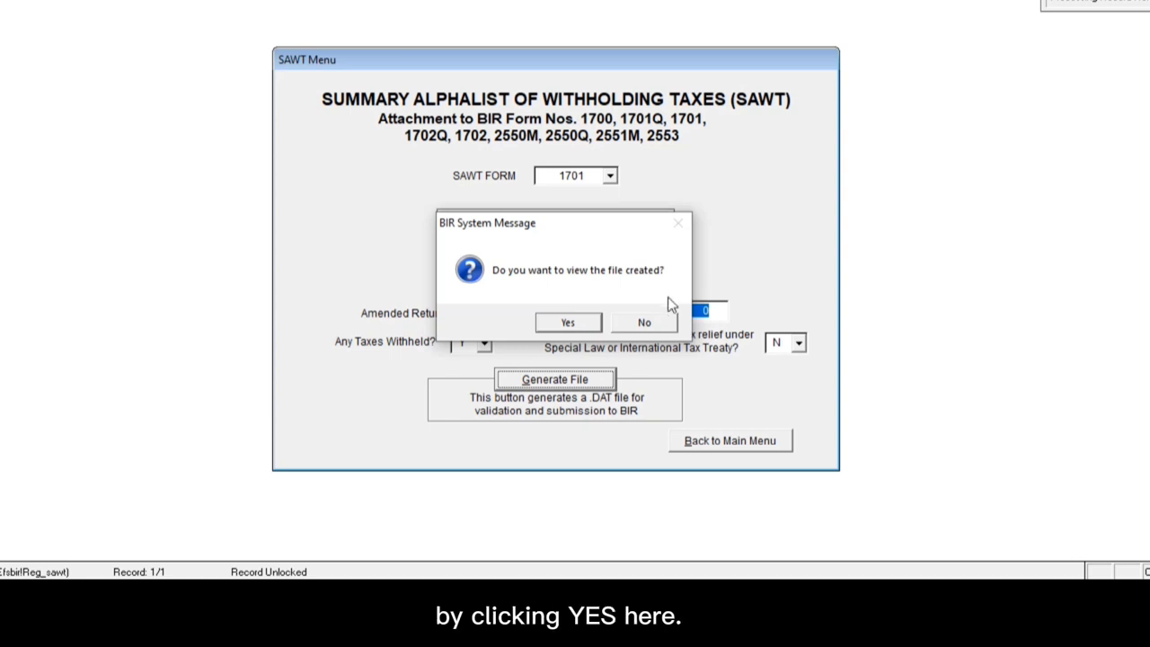
pyautogui.click(569, 324)
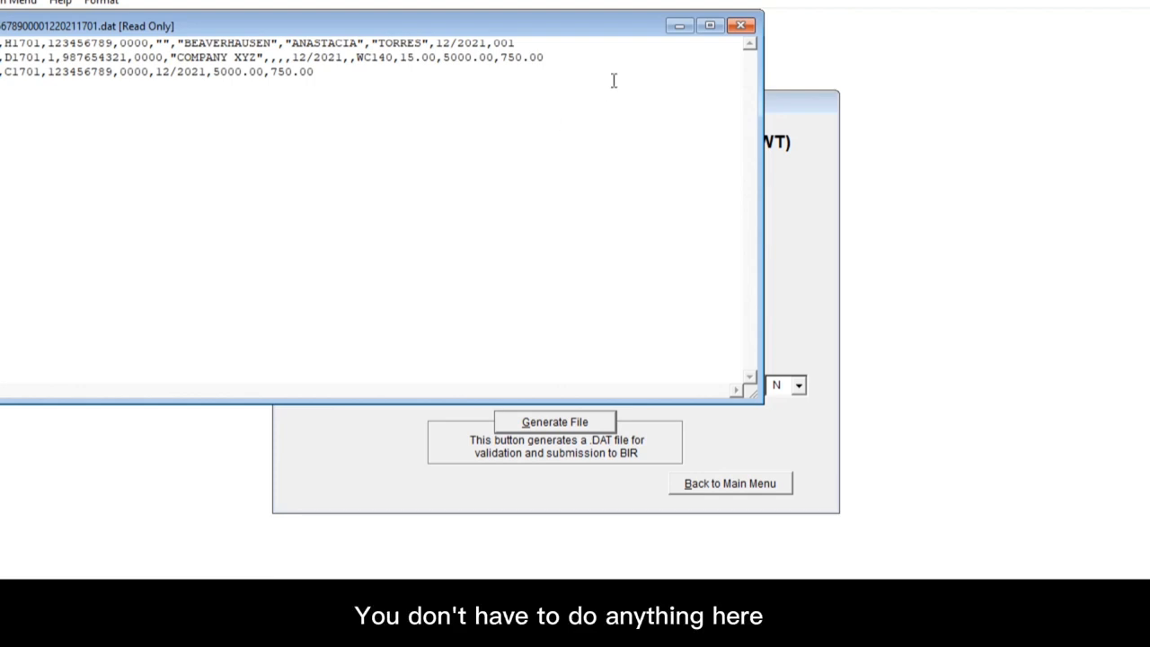
pyautogui.click(742, 29)
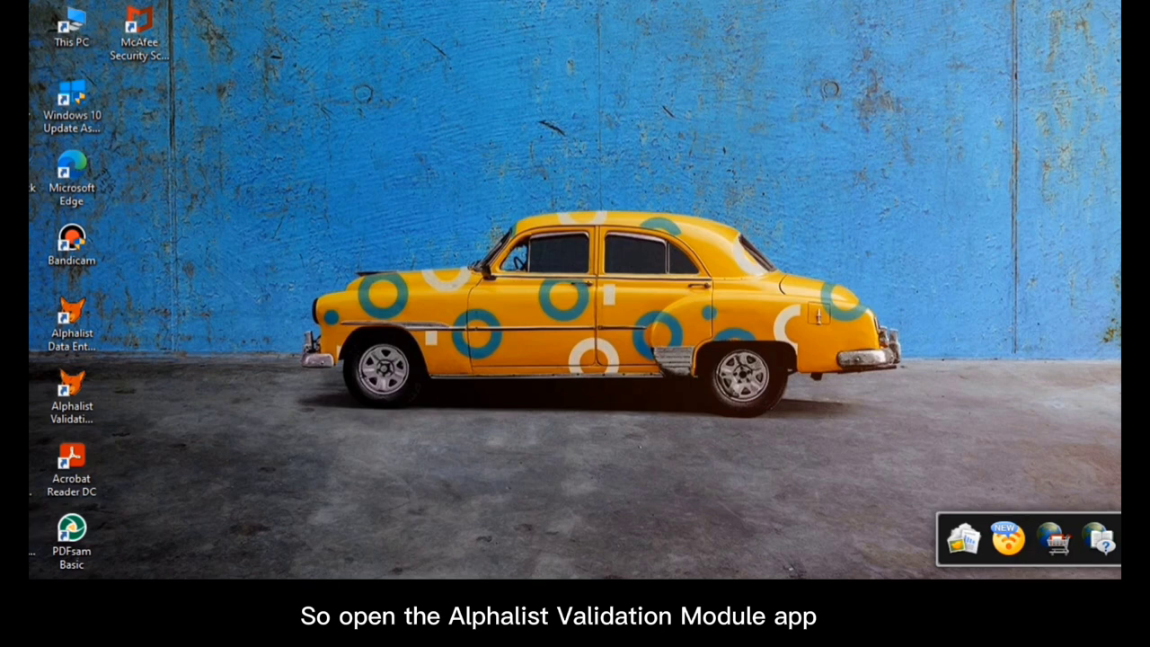
# Step: Search Windows for VALIDATION and launch Alphalist Validation v7.0
pyautogui.click(107, 563)
pyautogui.write('VALIDATIO')
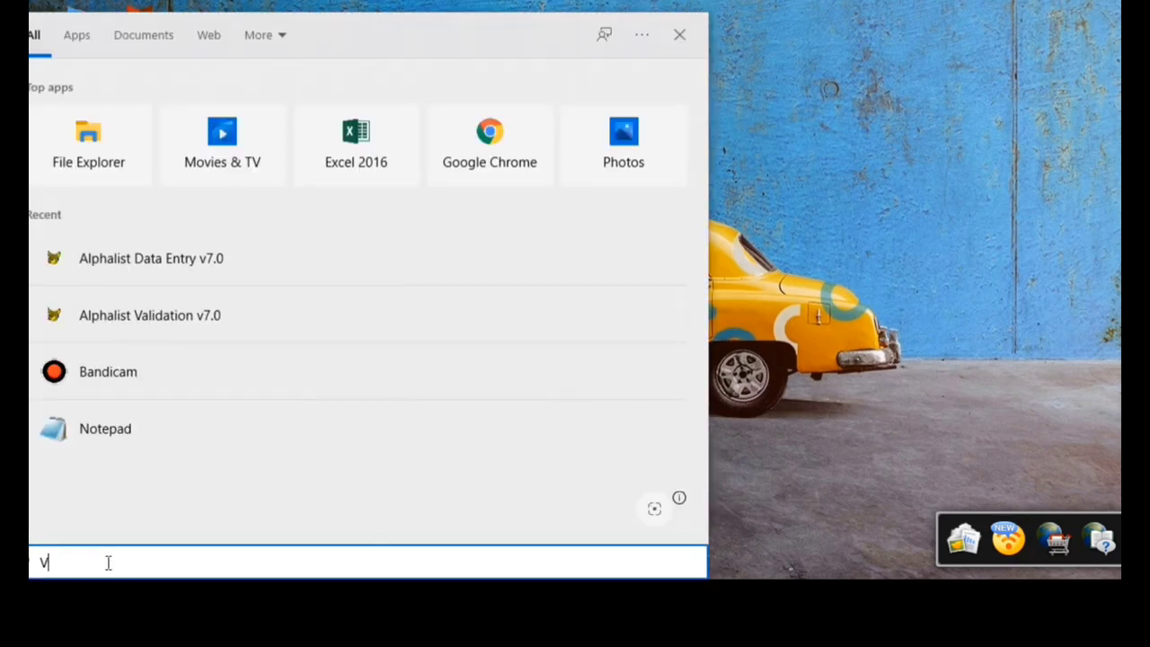
pyautogui.write('N')
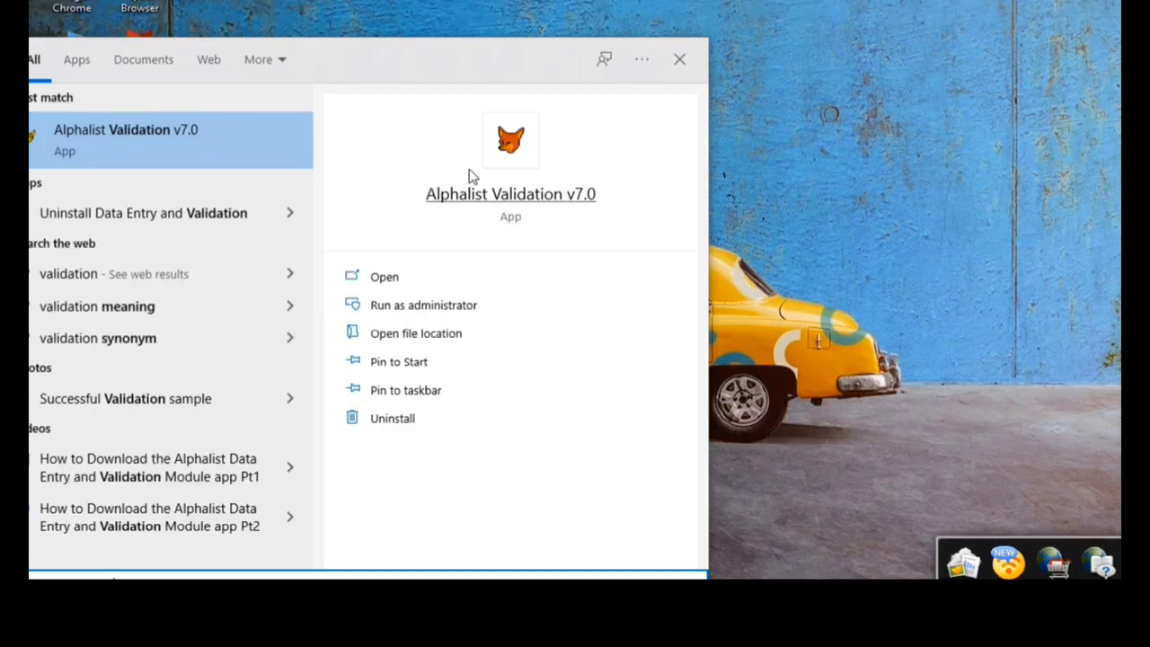
pyautogui.click(502, 194)
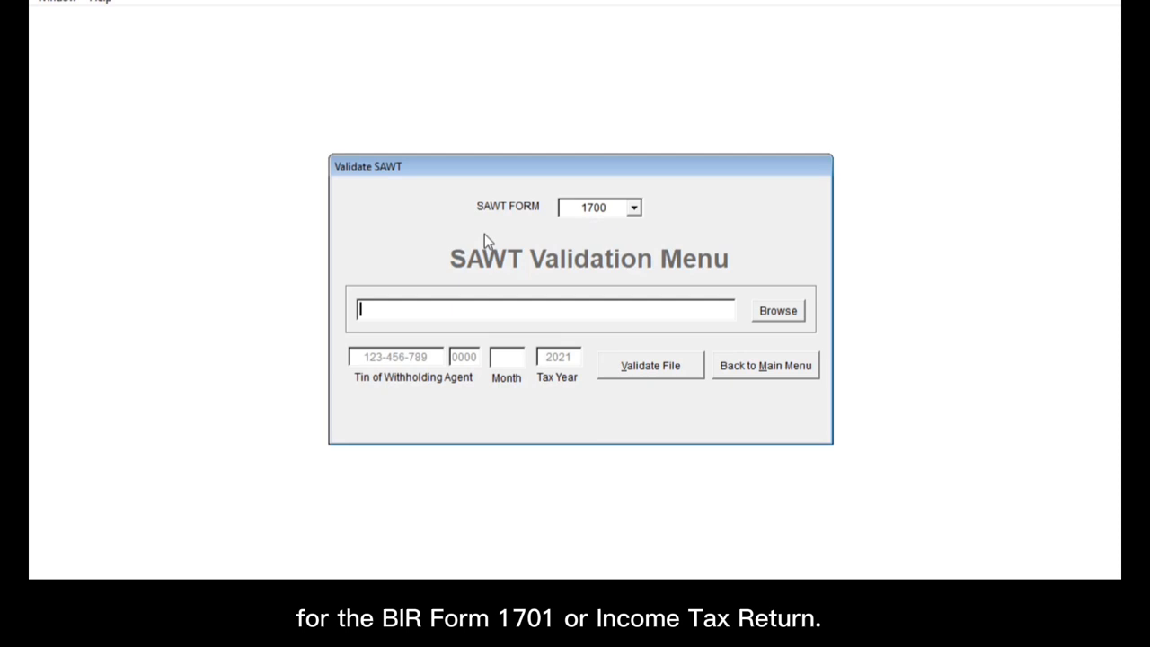
# Step: Choose SAWT form 1701, load the BIRALPHA70 1701 .DAT file, and set month 12
pyautogui.click(633, 211)
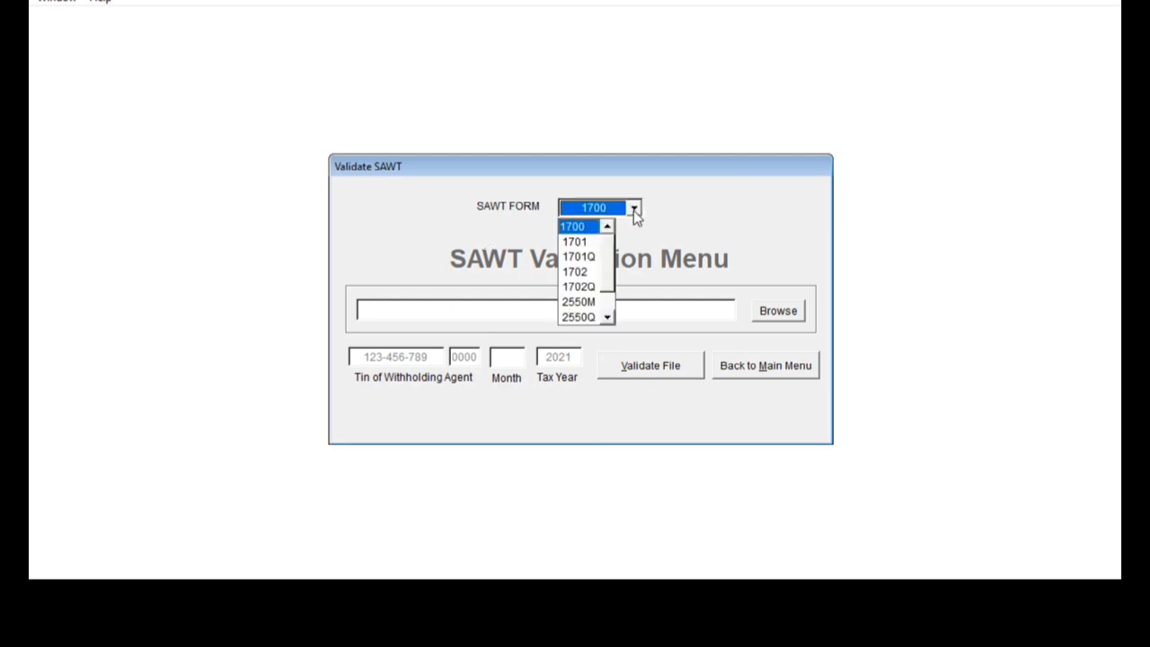
pyautogui.click(584, 241)
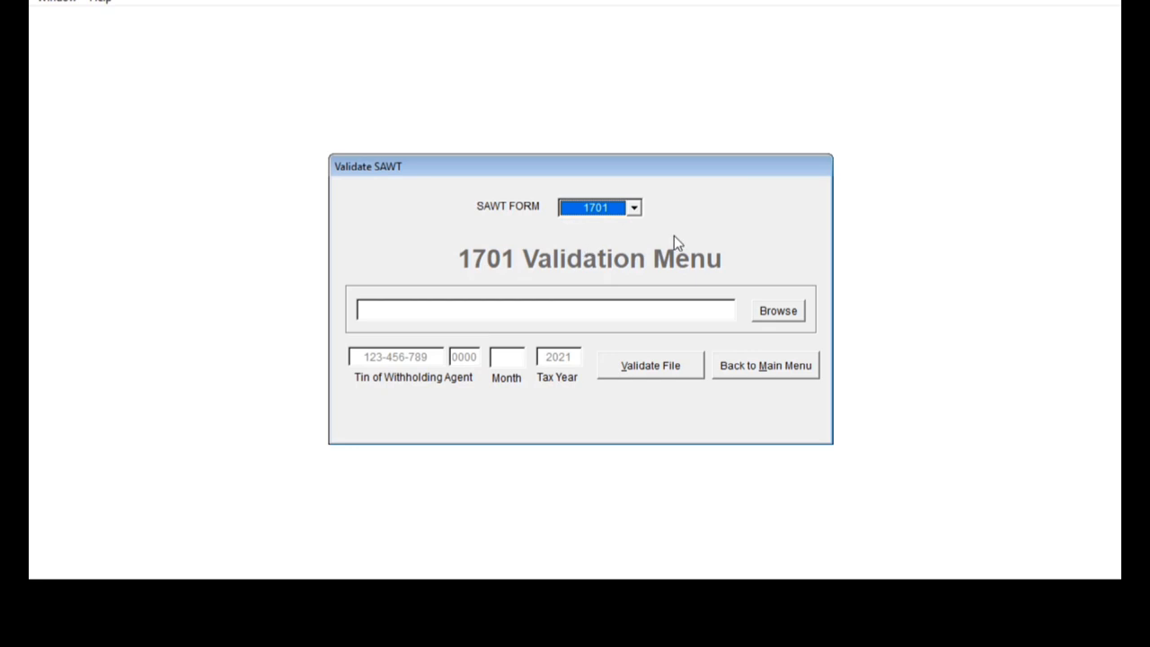
pyautogui.click(780, 313)
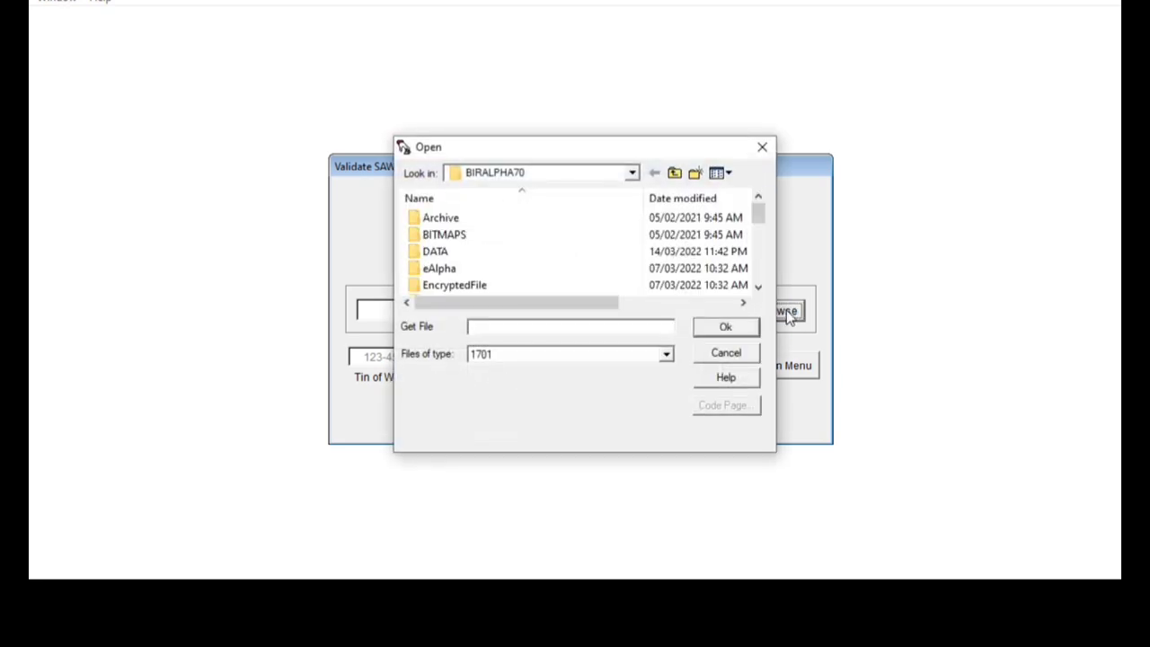
pyautogui.moveTo(761, 216); pyautogui.dragTo(758, 293)
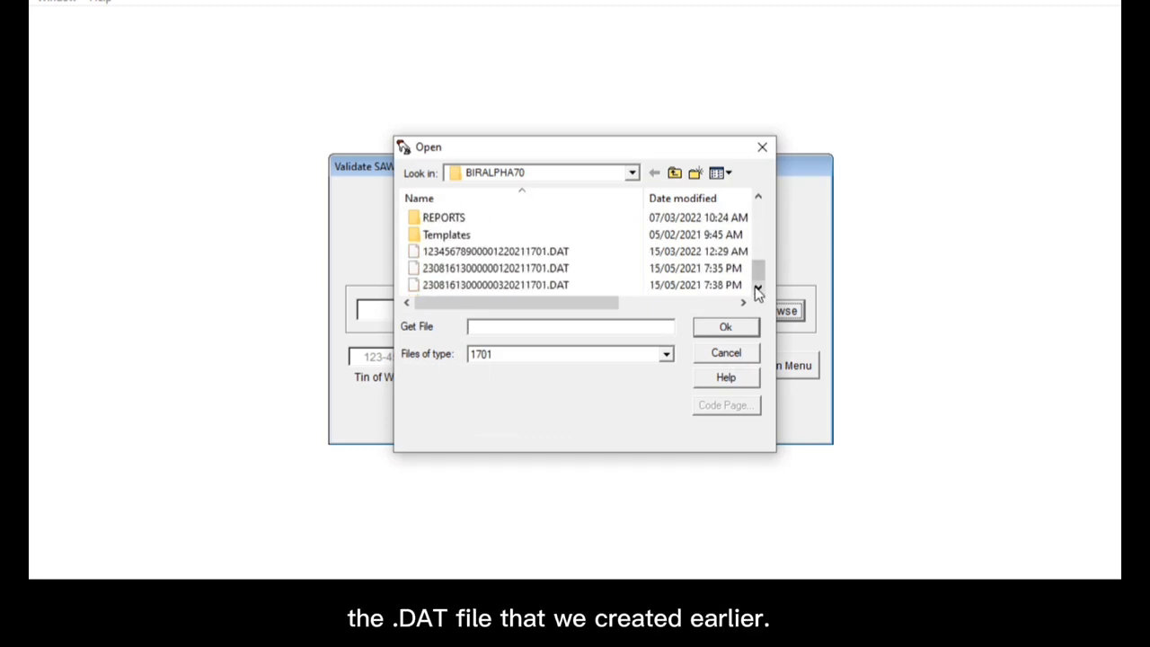
pyautogui.click(539, 252)
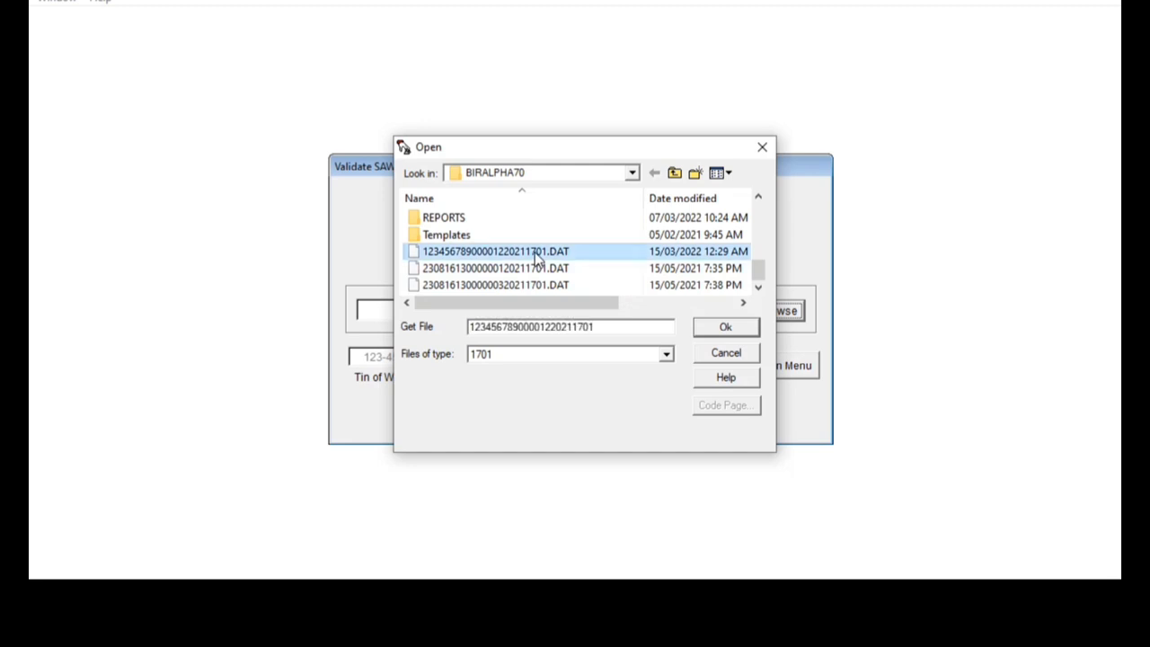
pyautogui.click(728, 329)
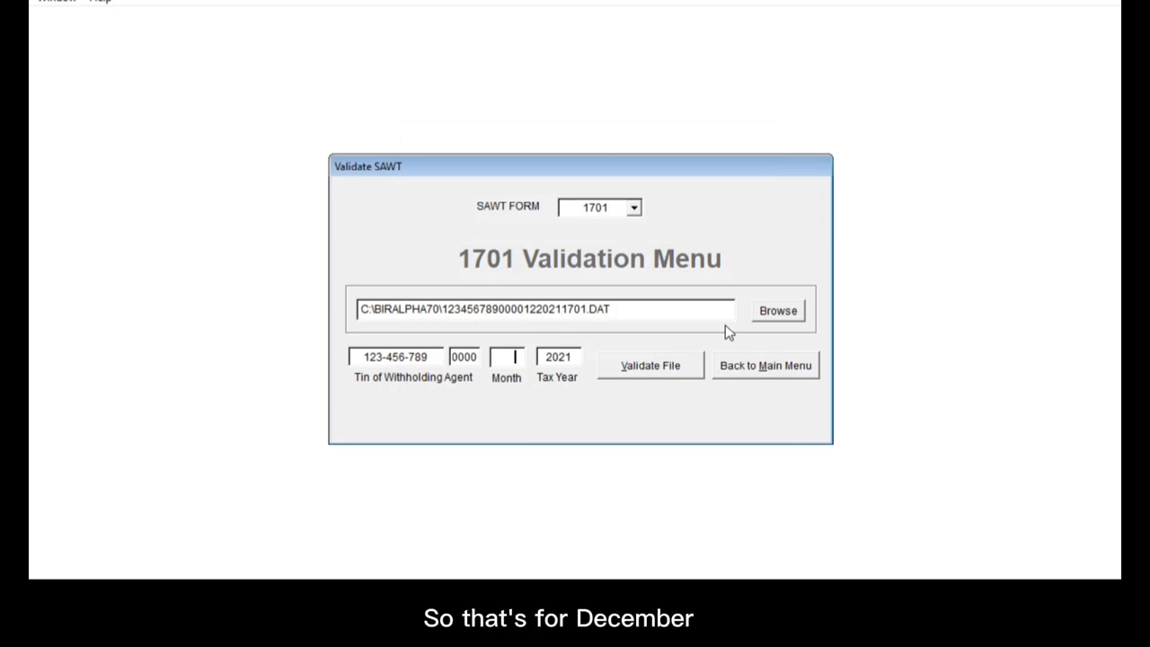
pyautogui.write('12')
pyautogui.press('Tab')
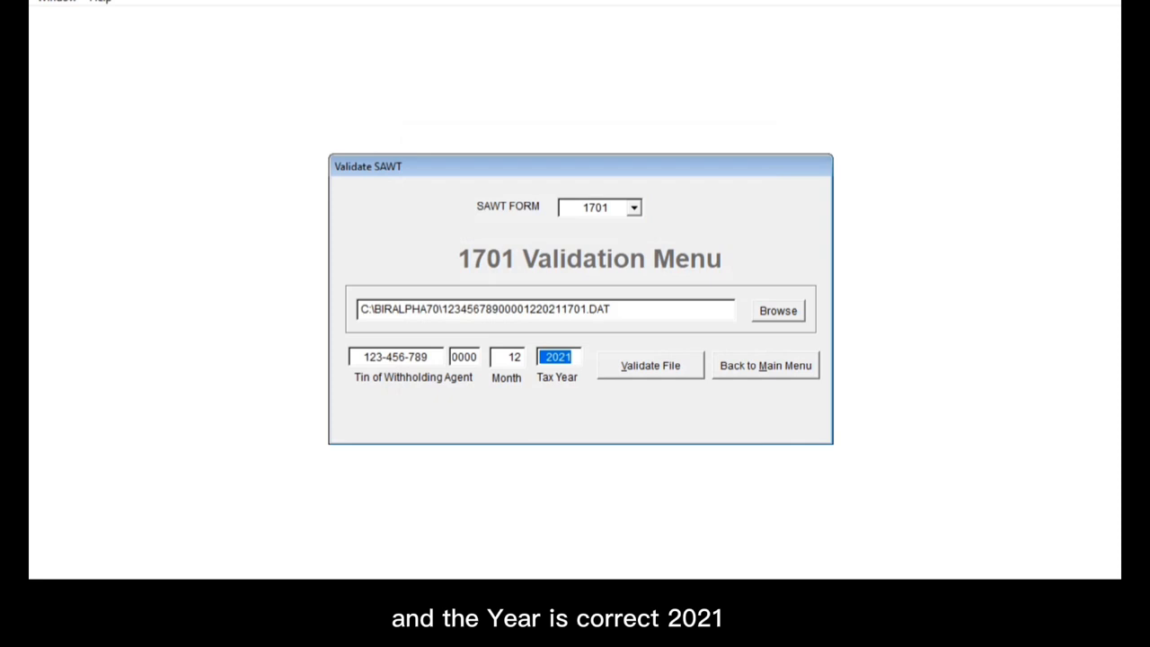
# Step: Validate the 1701 .DAT file, saving the report to the reports folder, showing No Errors Encountered
pyautogui.click(654, 368)
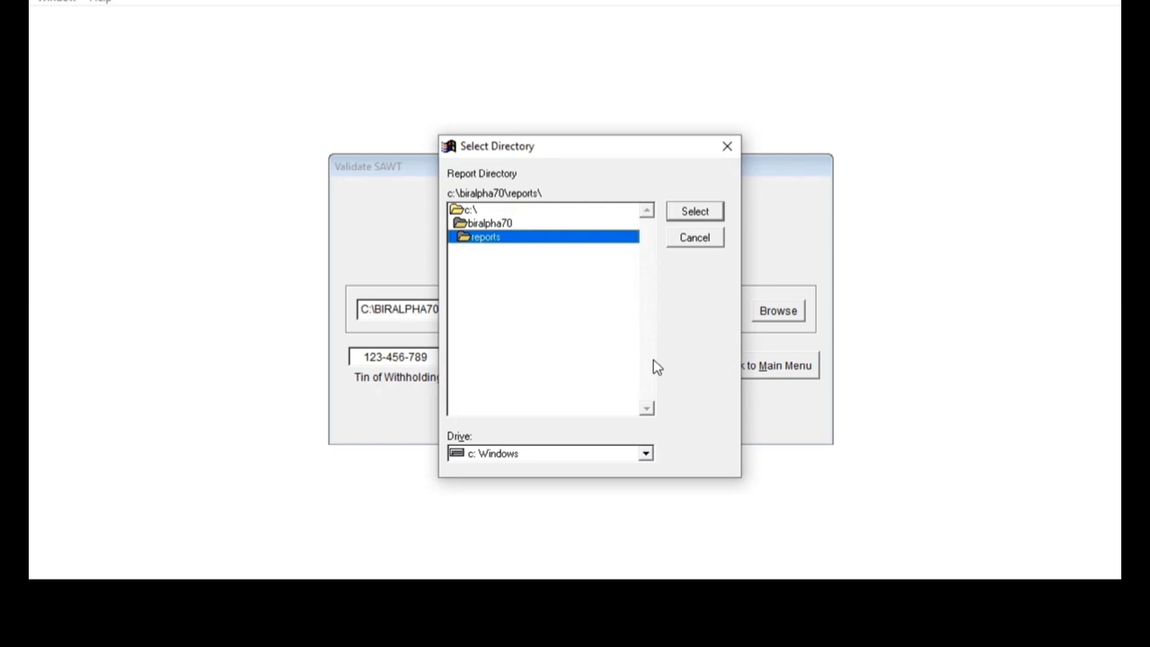
pyautogui.click(692, 210)
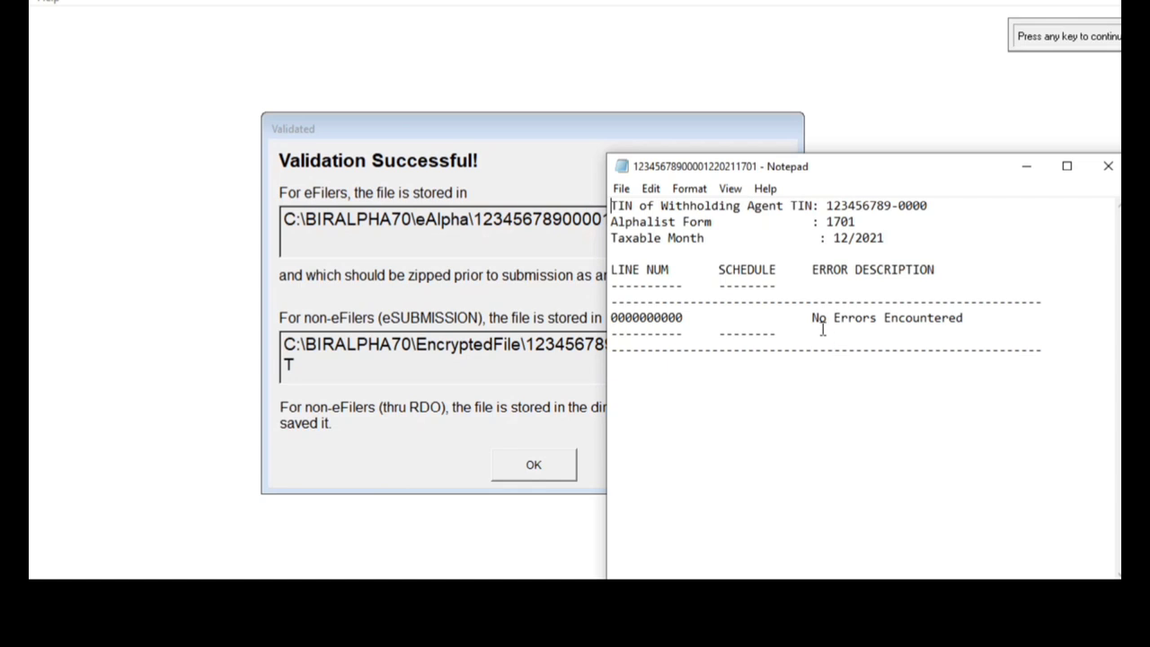
pyautogui.moveTo(812, 317); pyautogui.dragTo(942, 323)
pyautogui.click(955, 332)
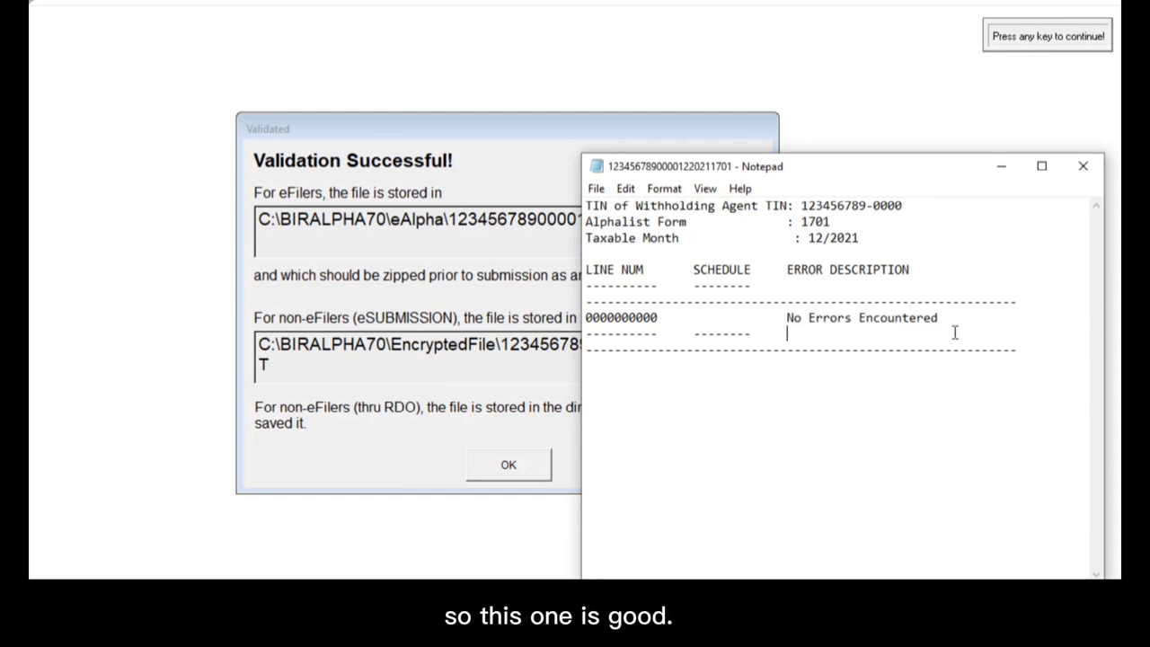
pyautogui.click(916, 373)
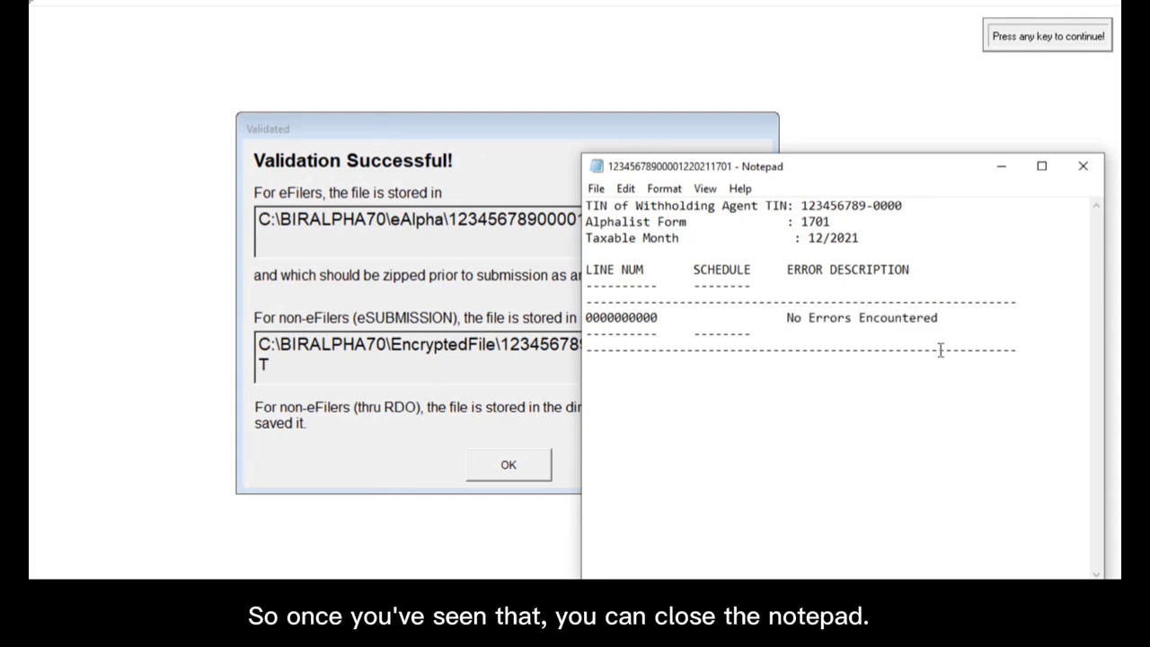
pyautogui.click(1083, 172)
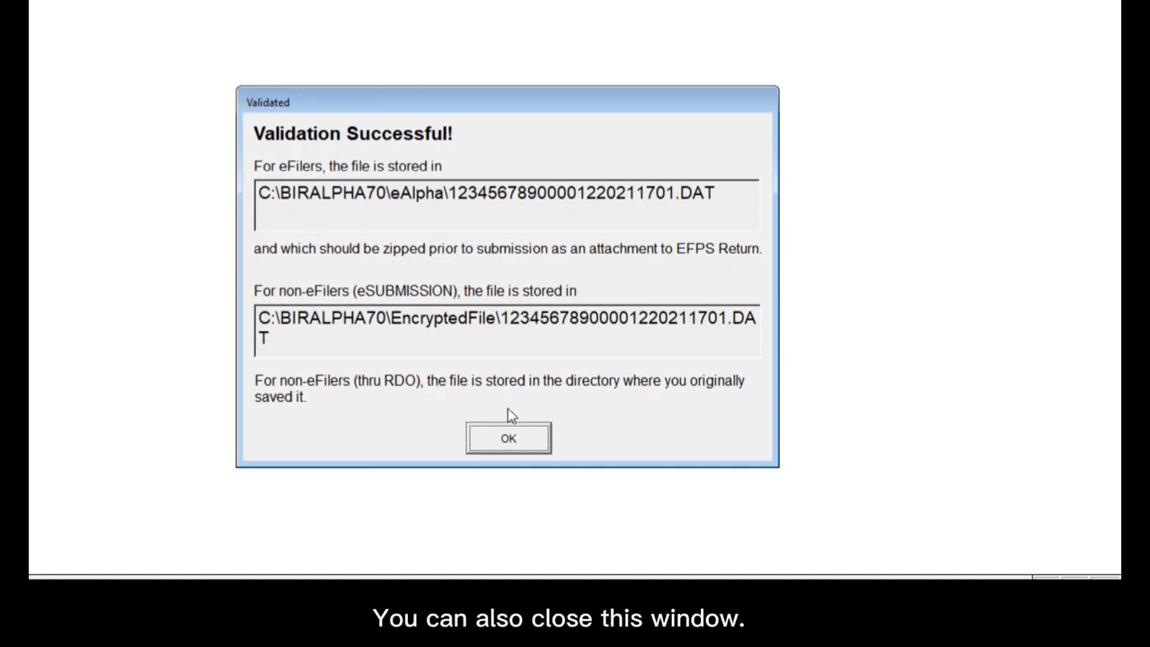
# Step: Dismiss the Validation Successful message and exit the Validation Module from the main menu
pyautogui.click(525, 439)
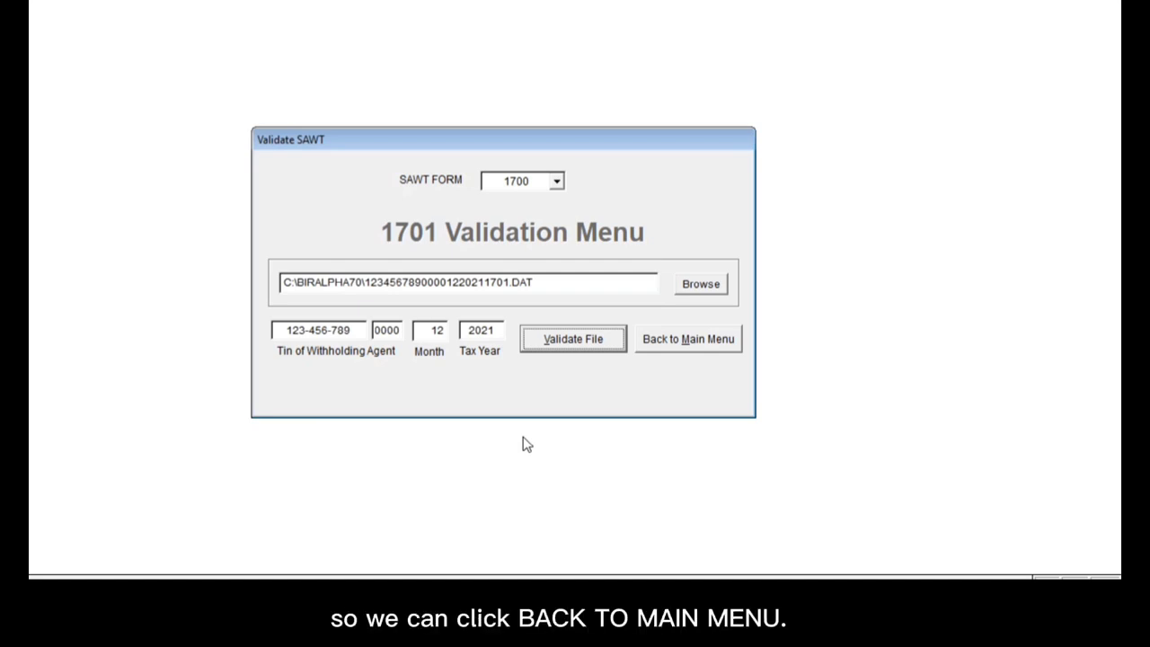
pyautogui.click(672, 344)
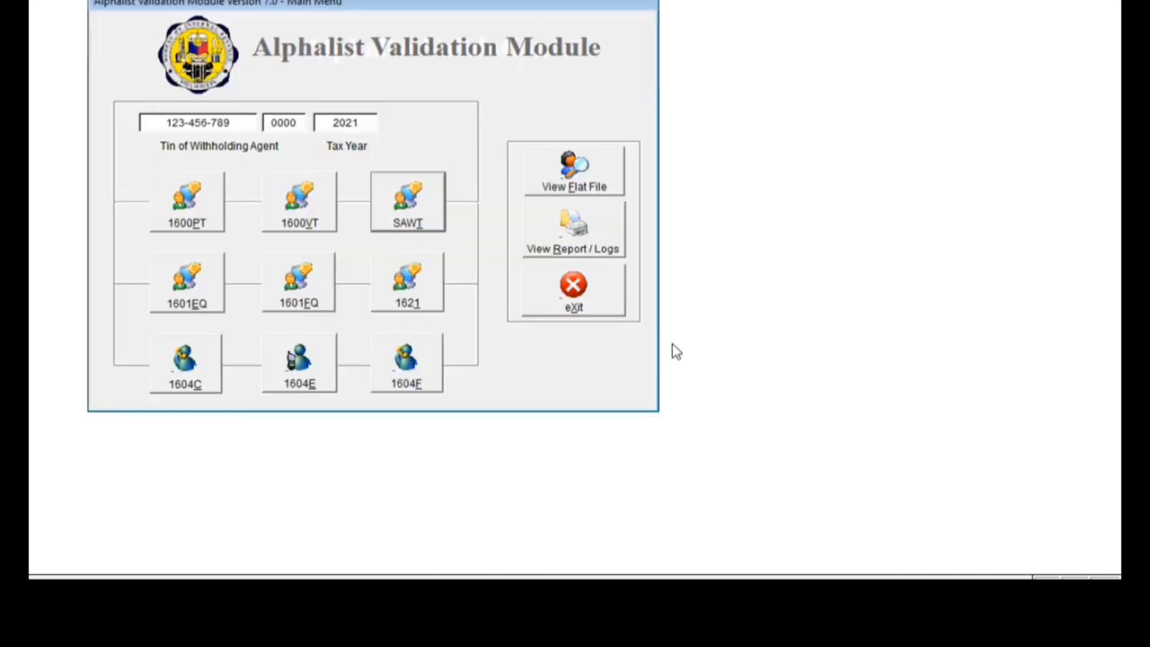
pyautogui.click(576, 292)
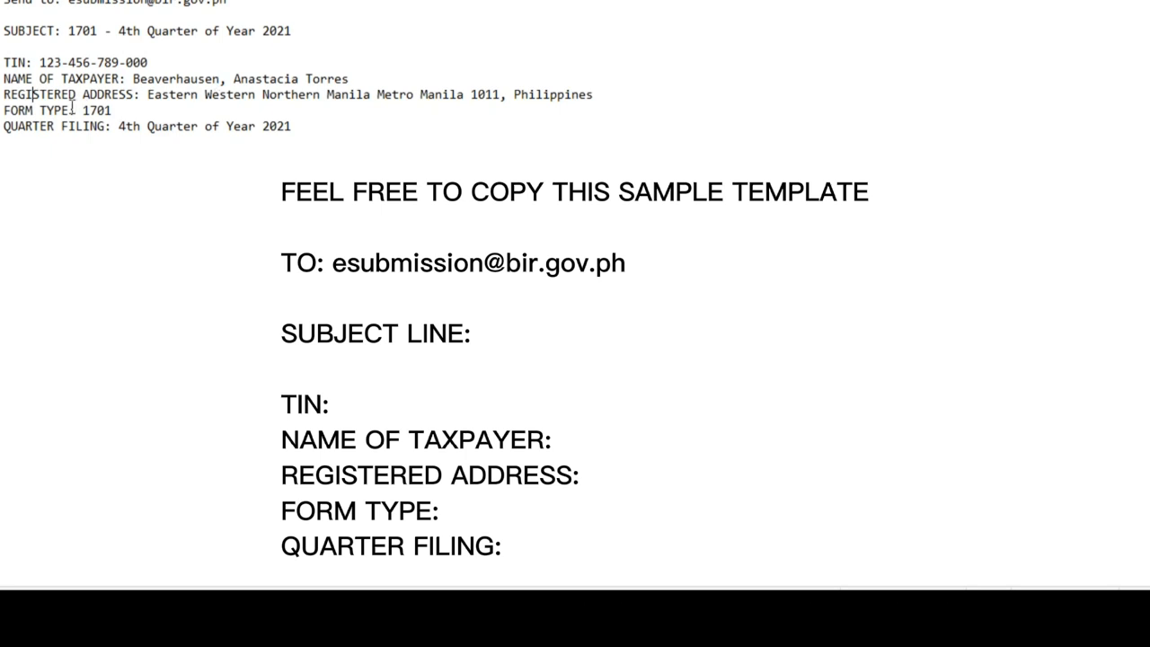
pyautogui.click(121, 110)
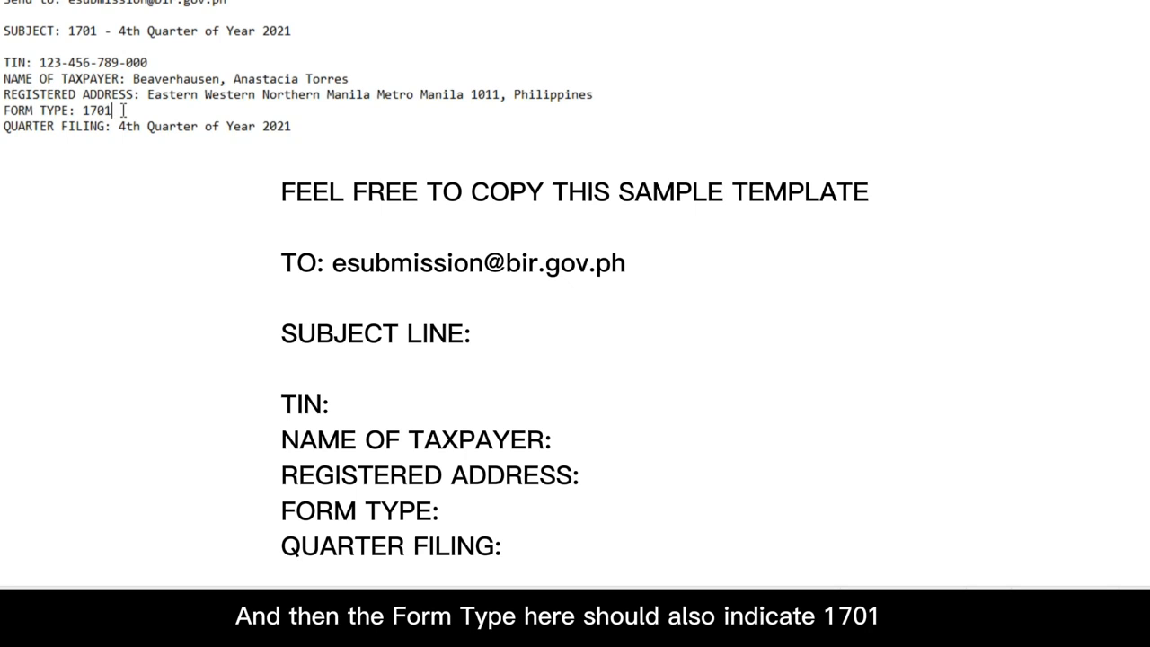